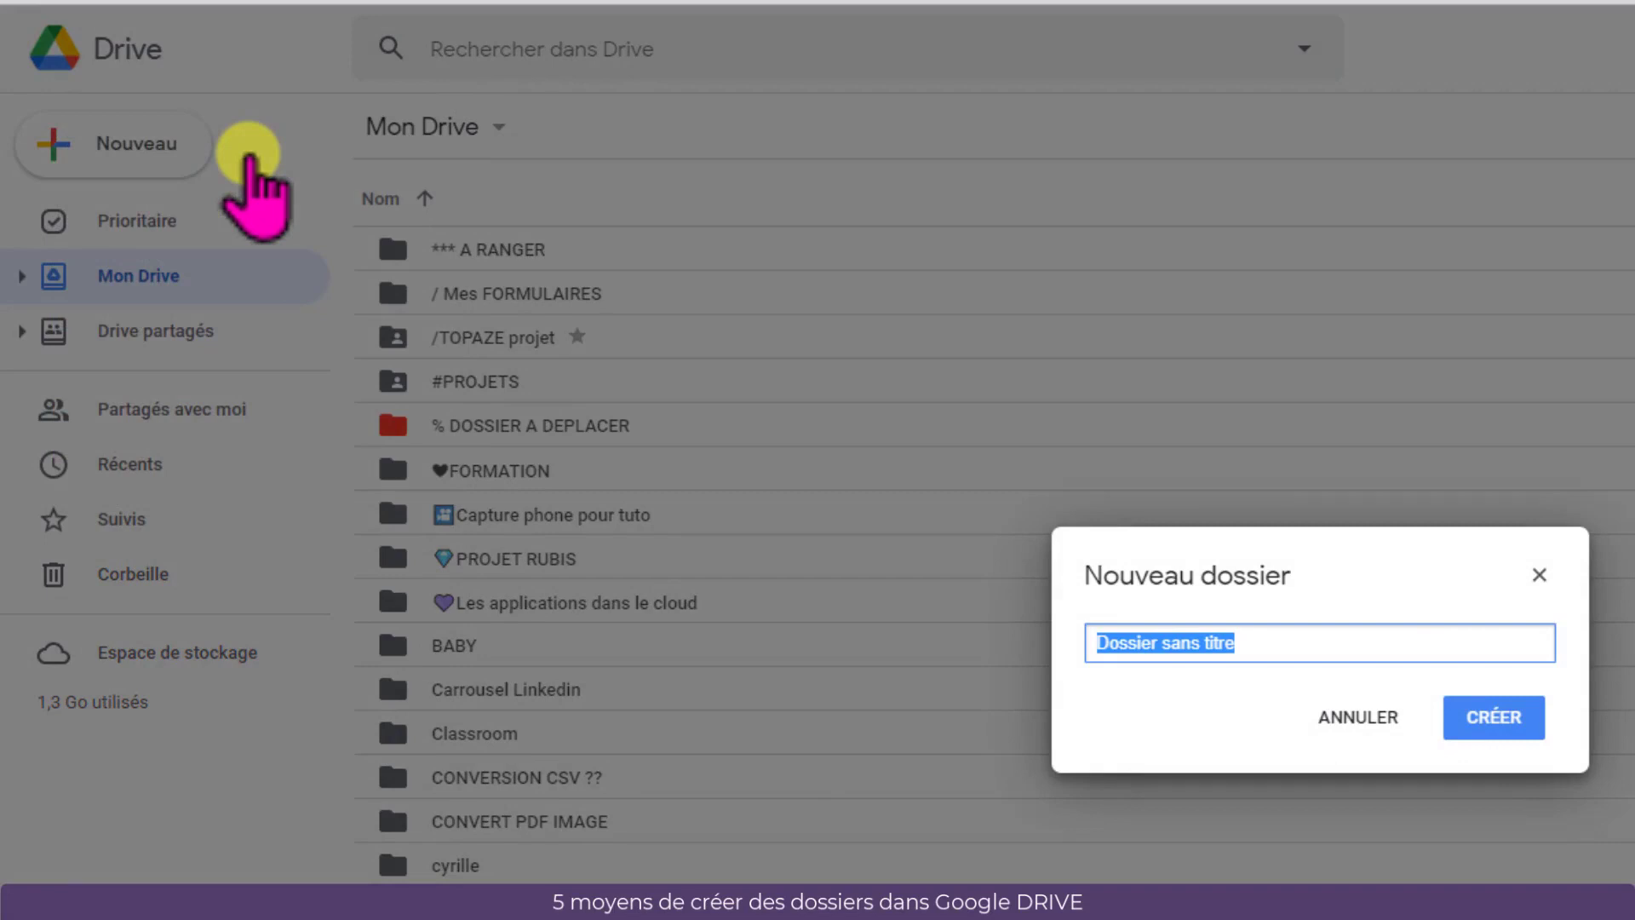
# Step: Create a folder named MARIO KART in Mon Drive and open it
pyautogui.write('MARIO KART')
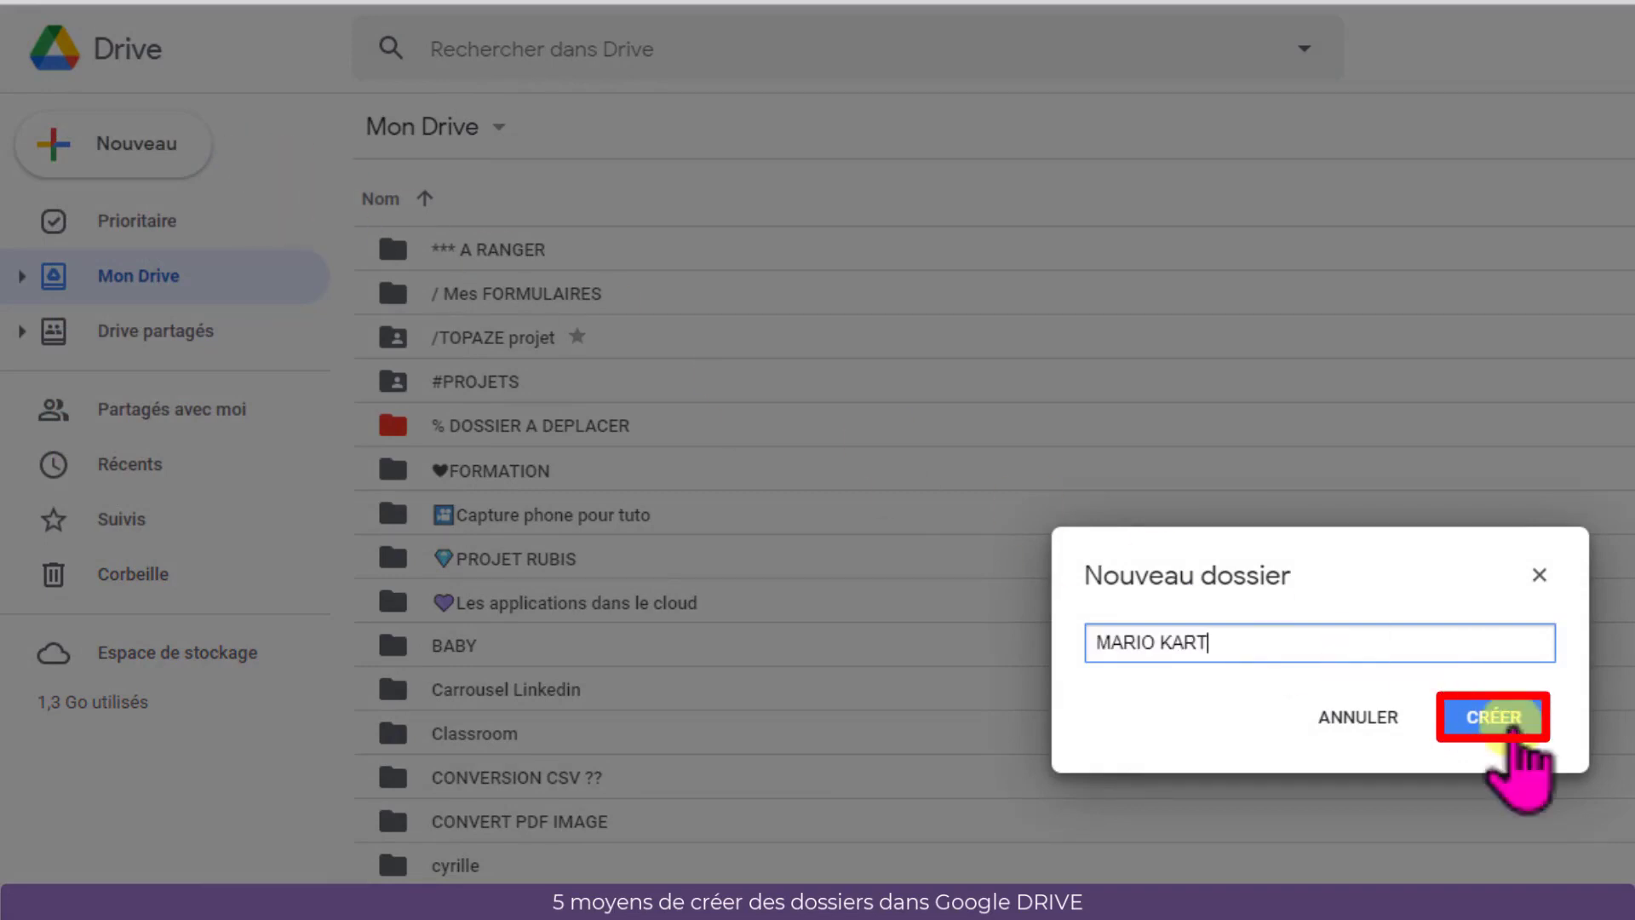
pyautogui.click(1510, 724)
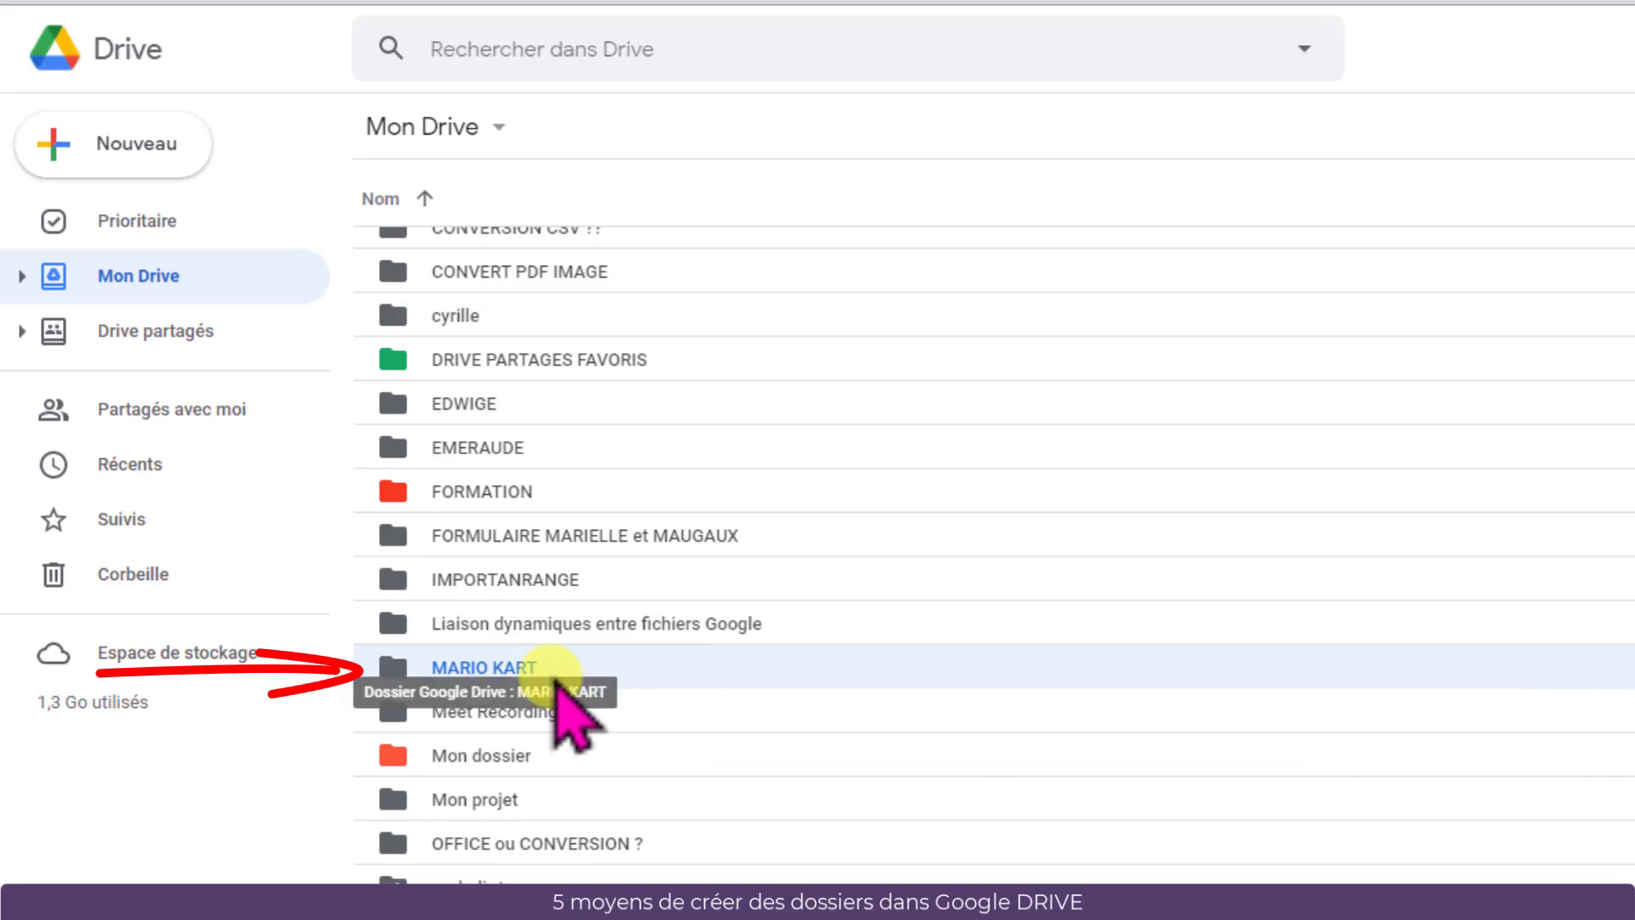
pyautogui.press('Return')
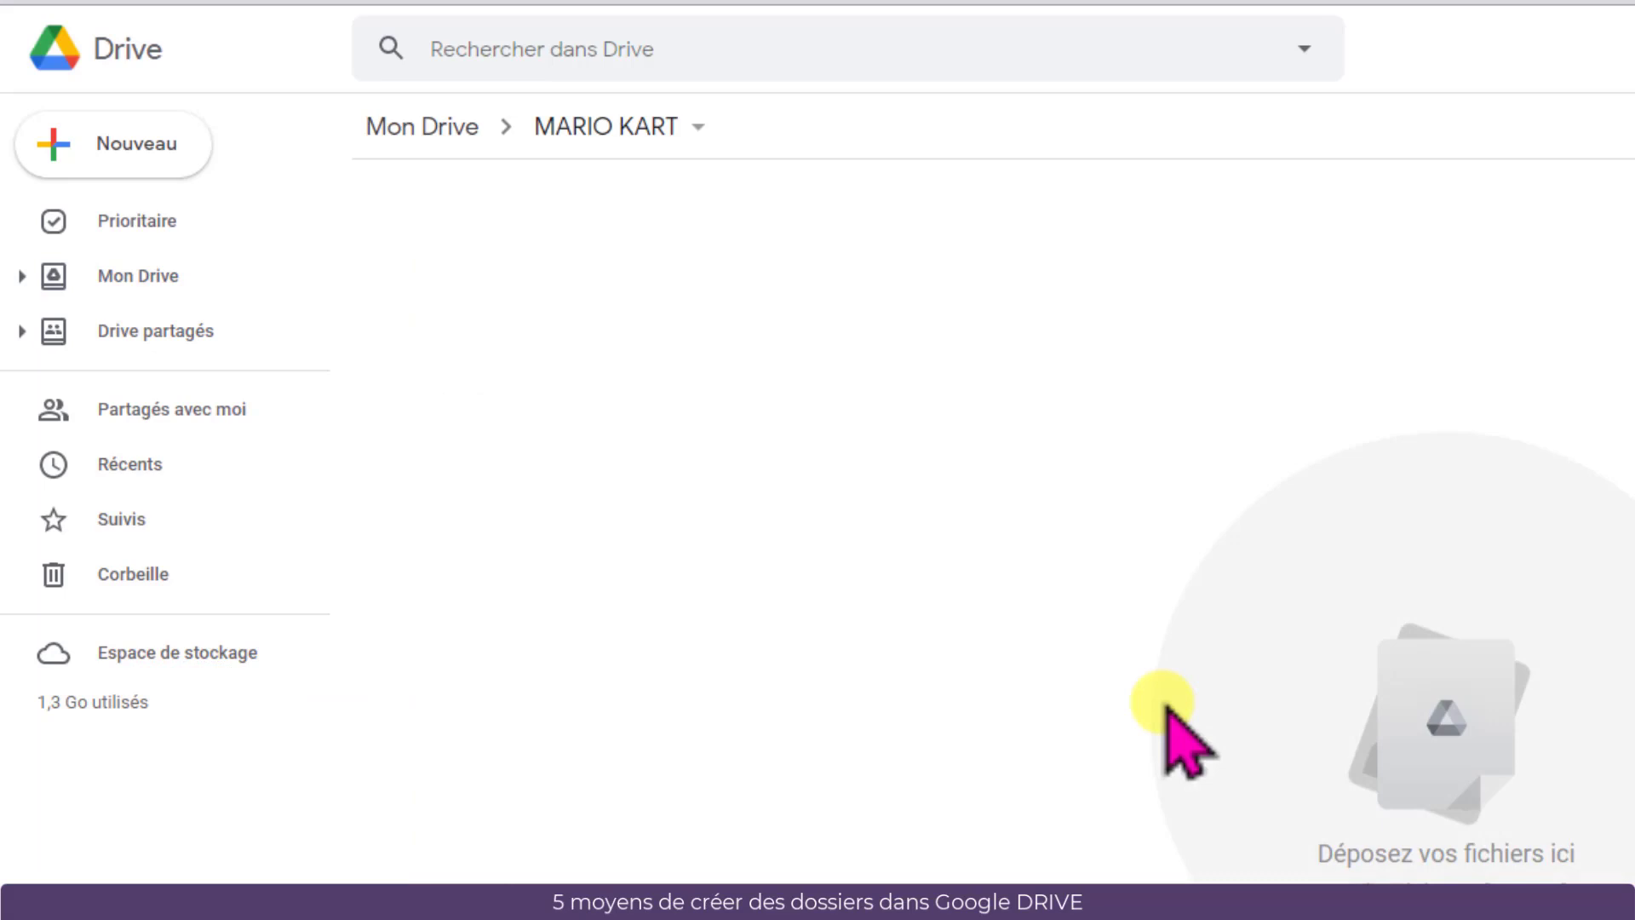
# Step: Create a subfolder named Les circuits inside the MARIO KART folder, keeping that name in the rename dialog
pyautogui.rightClick(869, 317)
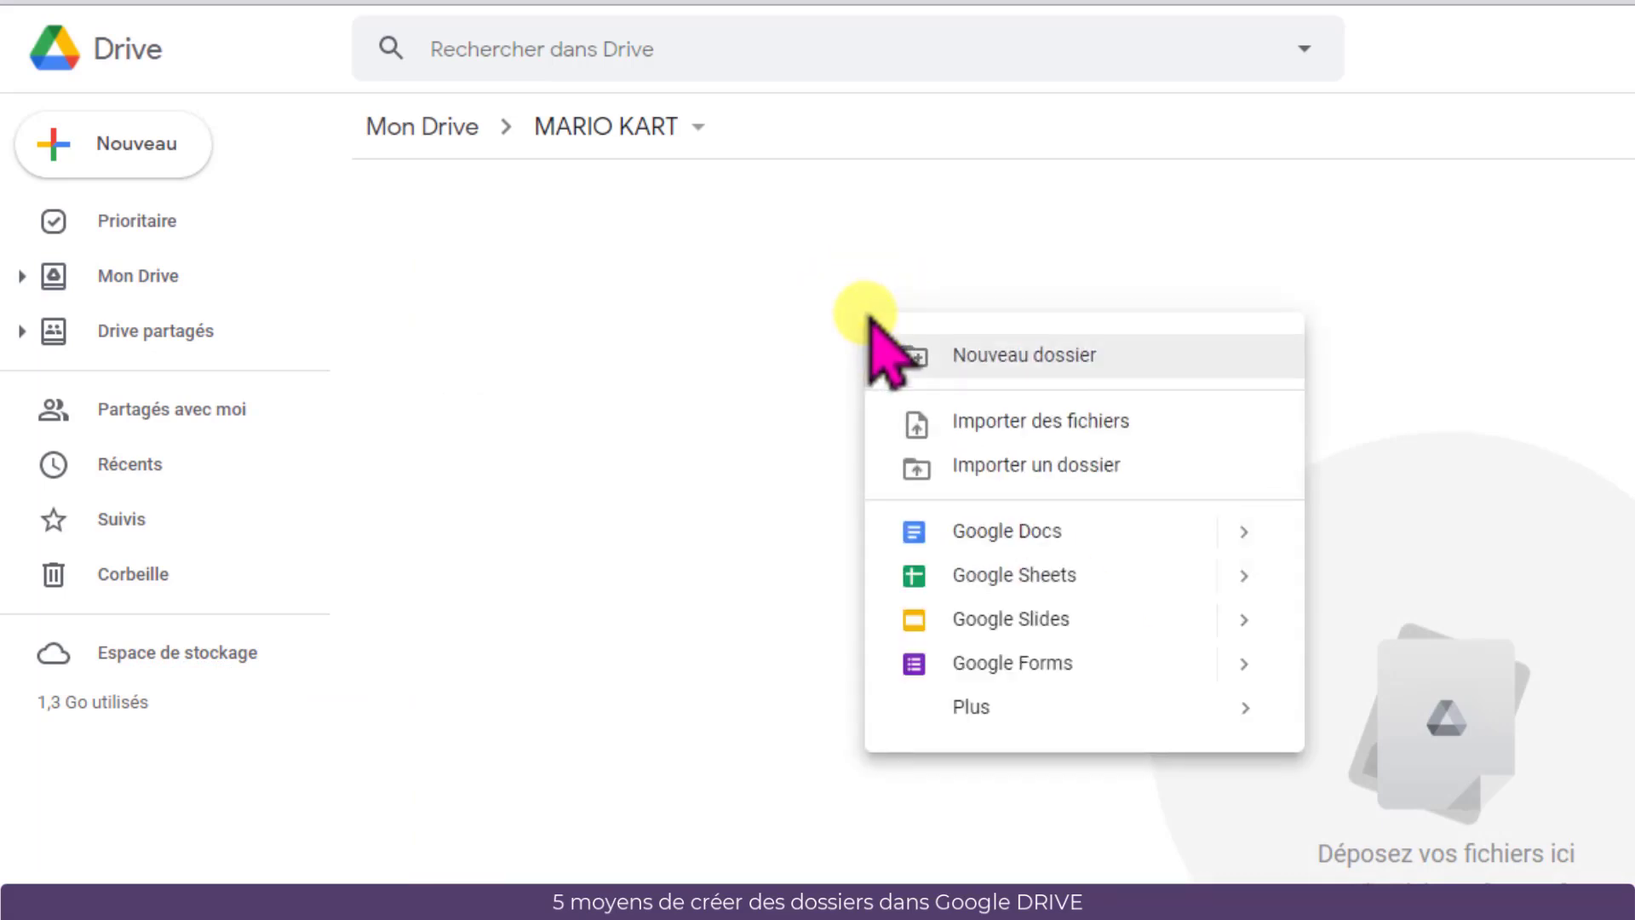
pyautogui.click(1138, 358)
pyautogui.write('Les circuits')
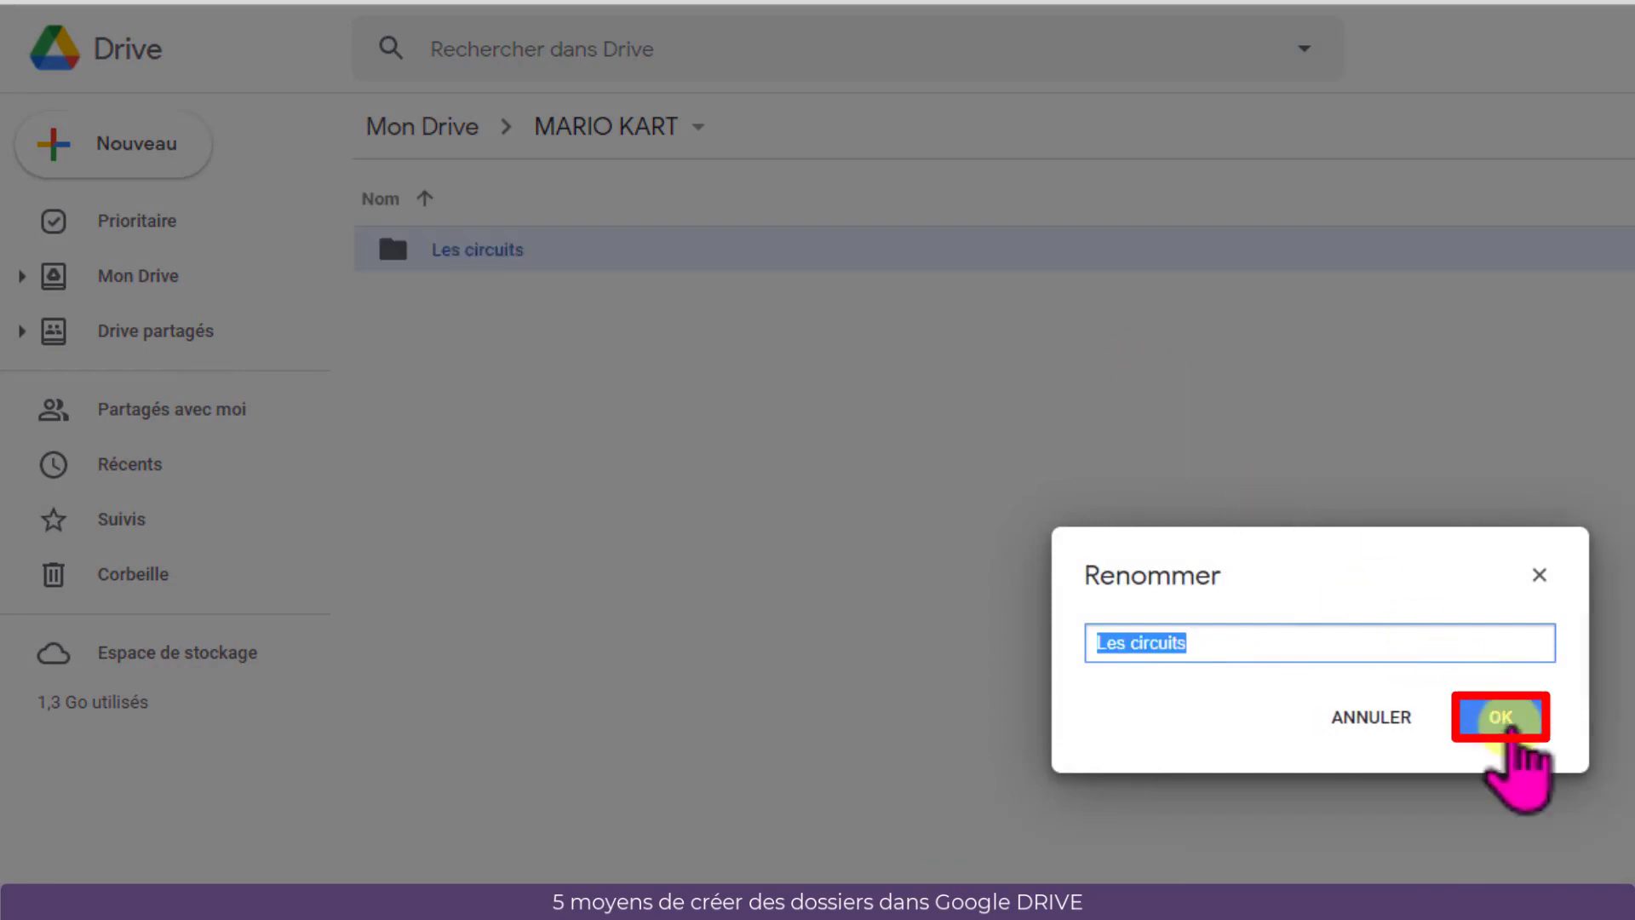
pyautogui.click(1504, 720)
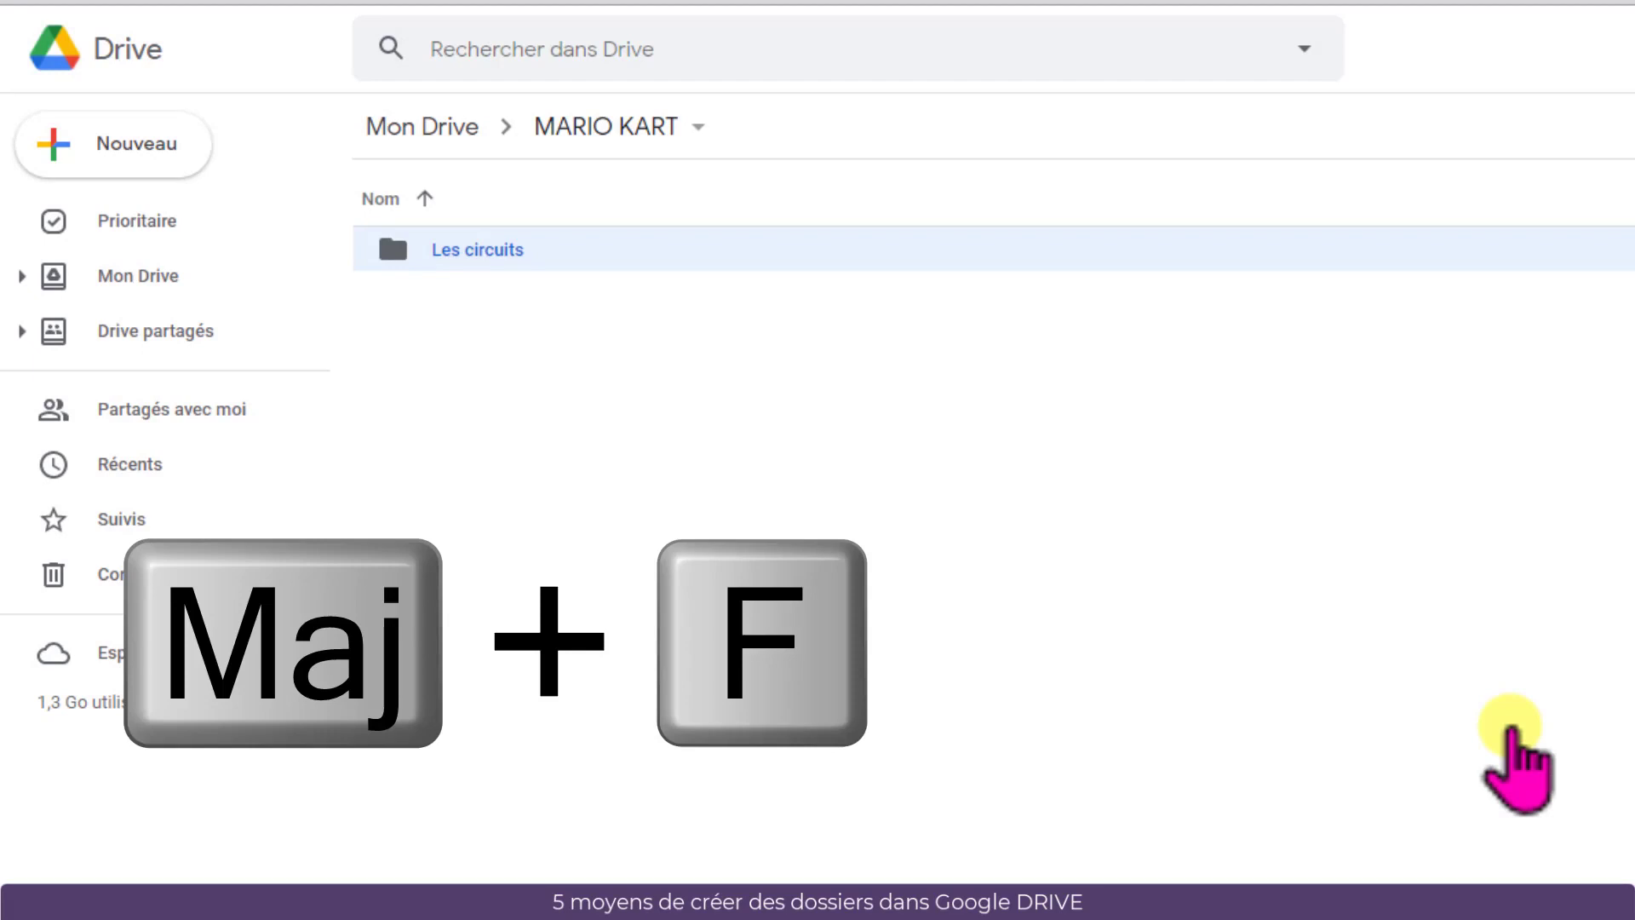
# Step: Create a second subfolder named Les coupes inside the MARIO KART folder
pyautogui.hotkey('shift', 'f')
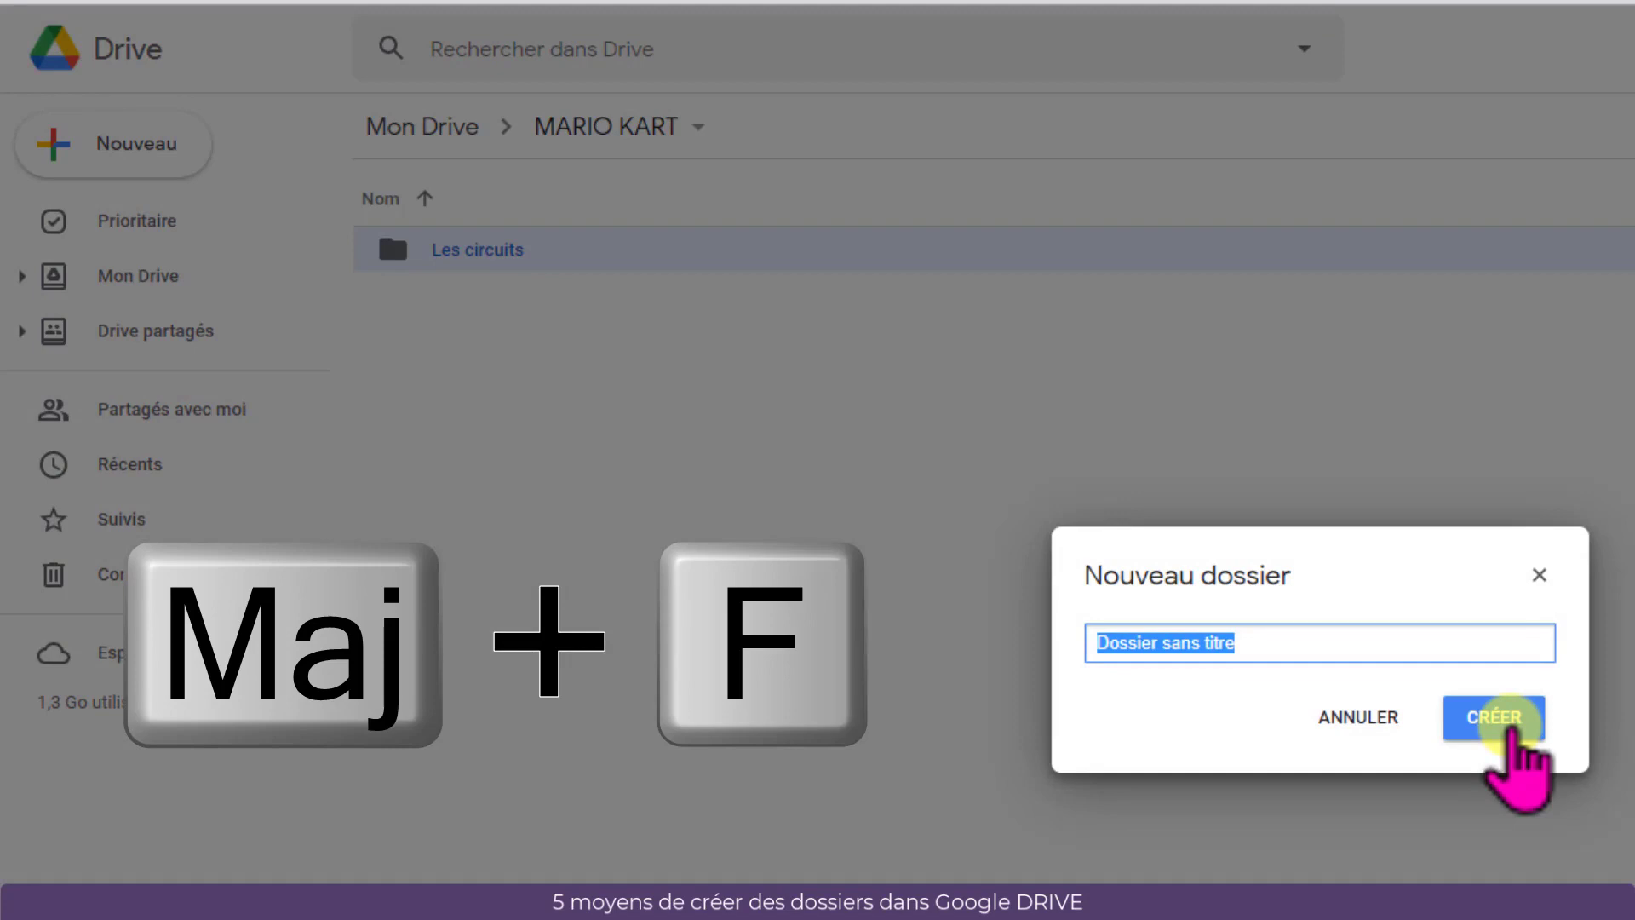
pyautogui.write('Les coupes')
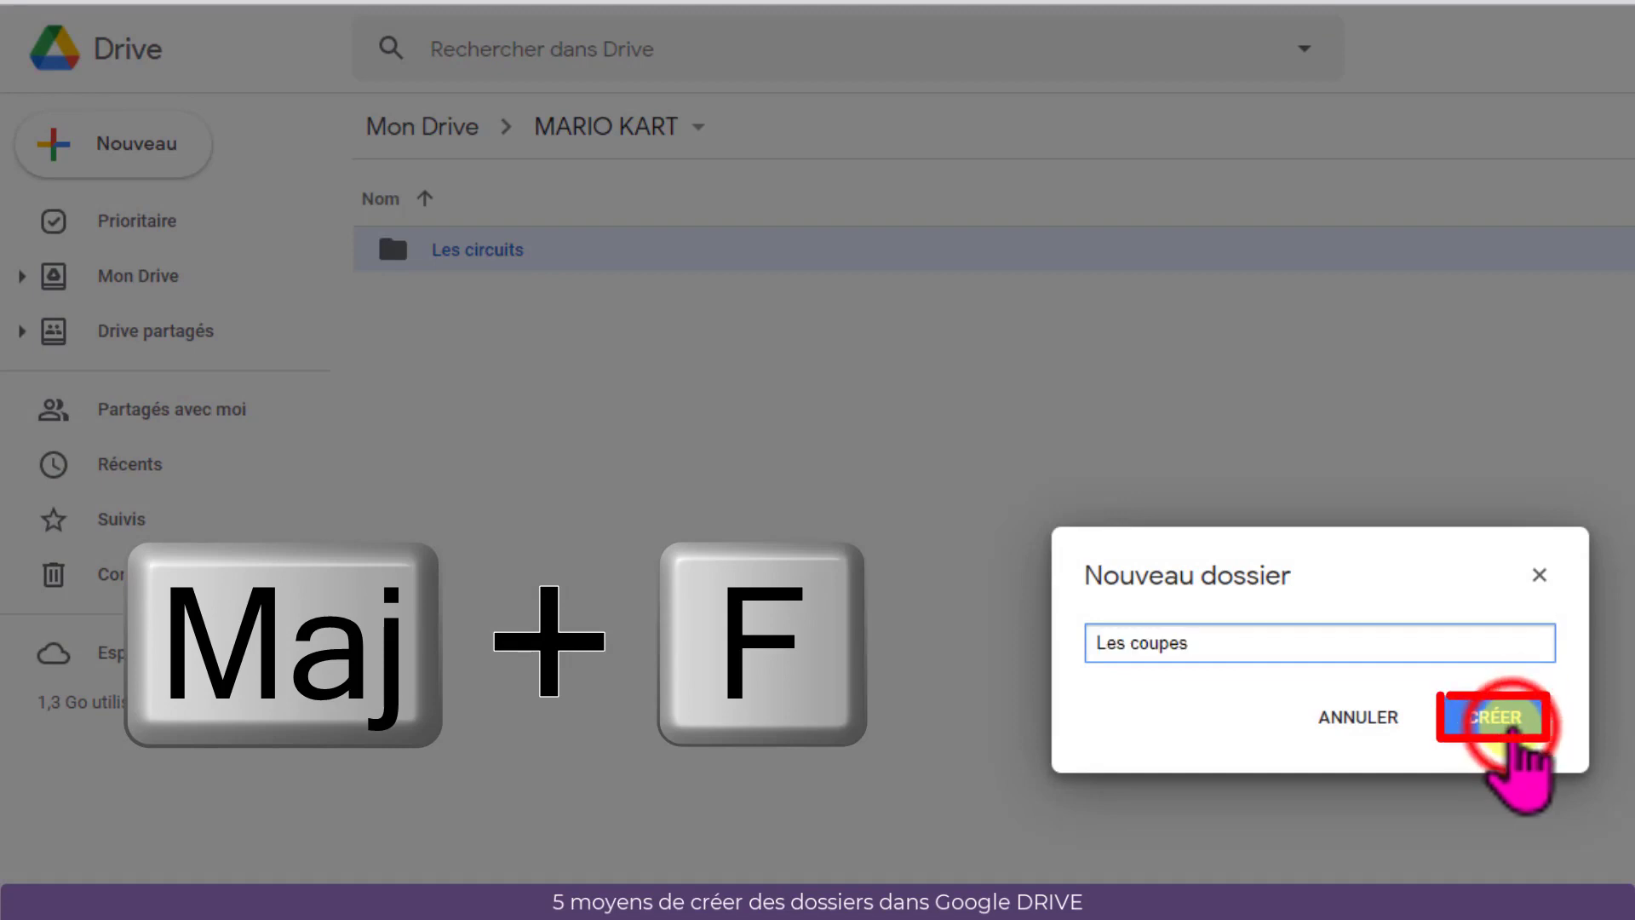
pyautogui.click(1499, 720)
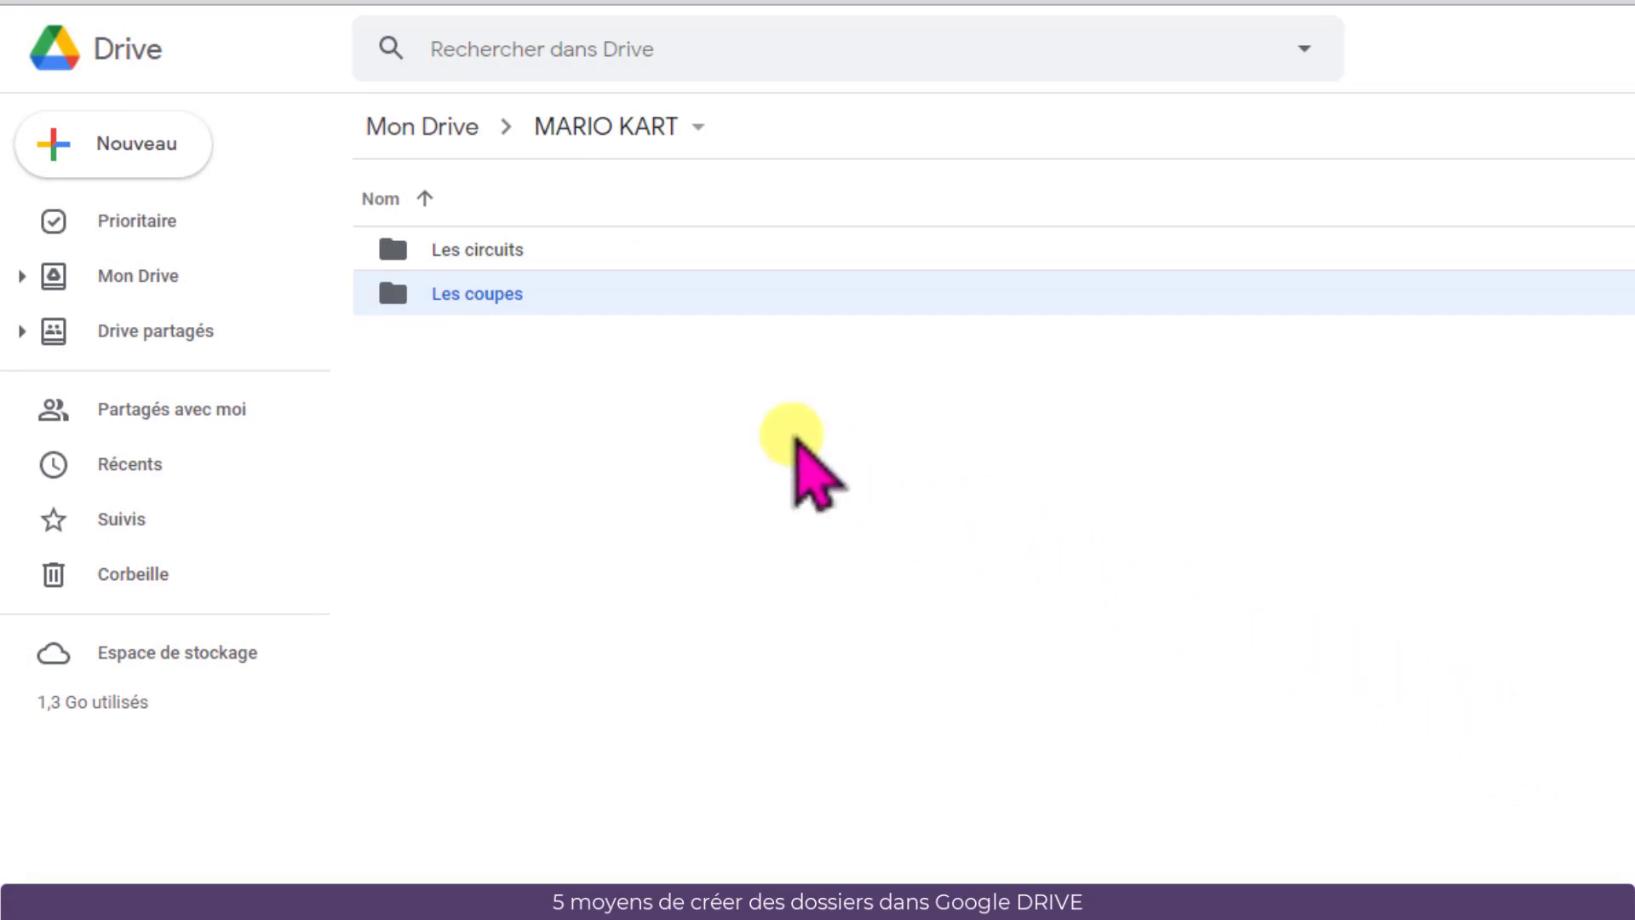
# Step: Change the color of the Les coupes folder to blue
pyautogui.rightClick(458, 300)
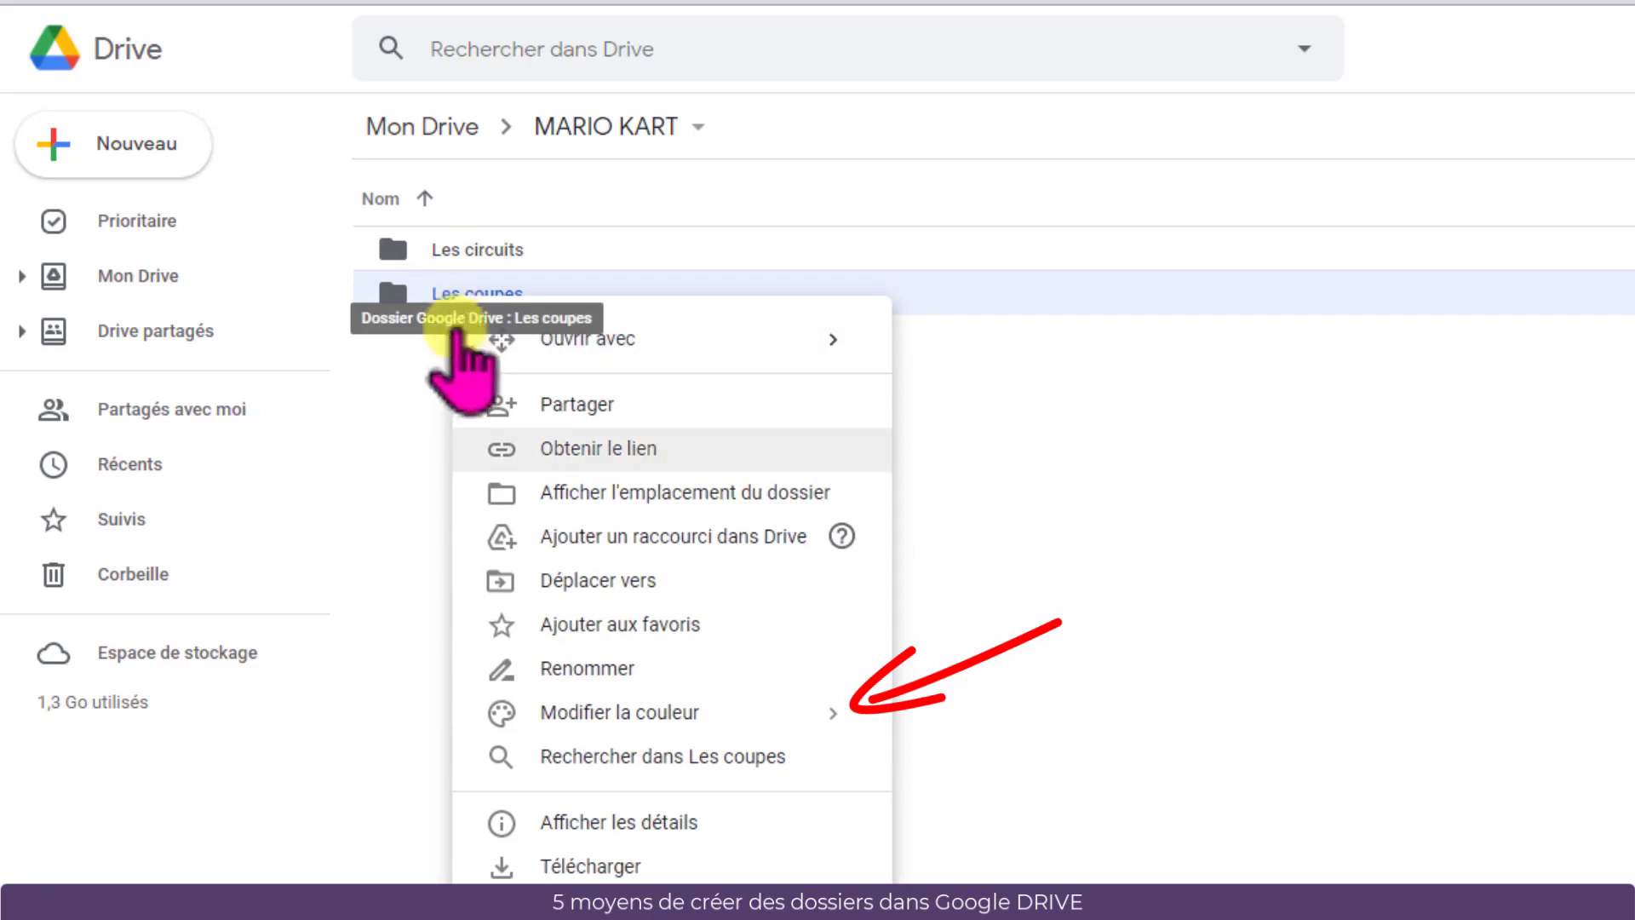
pyautogui.moveTo(487, 697)
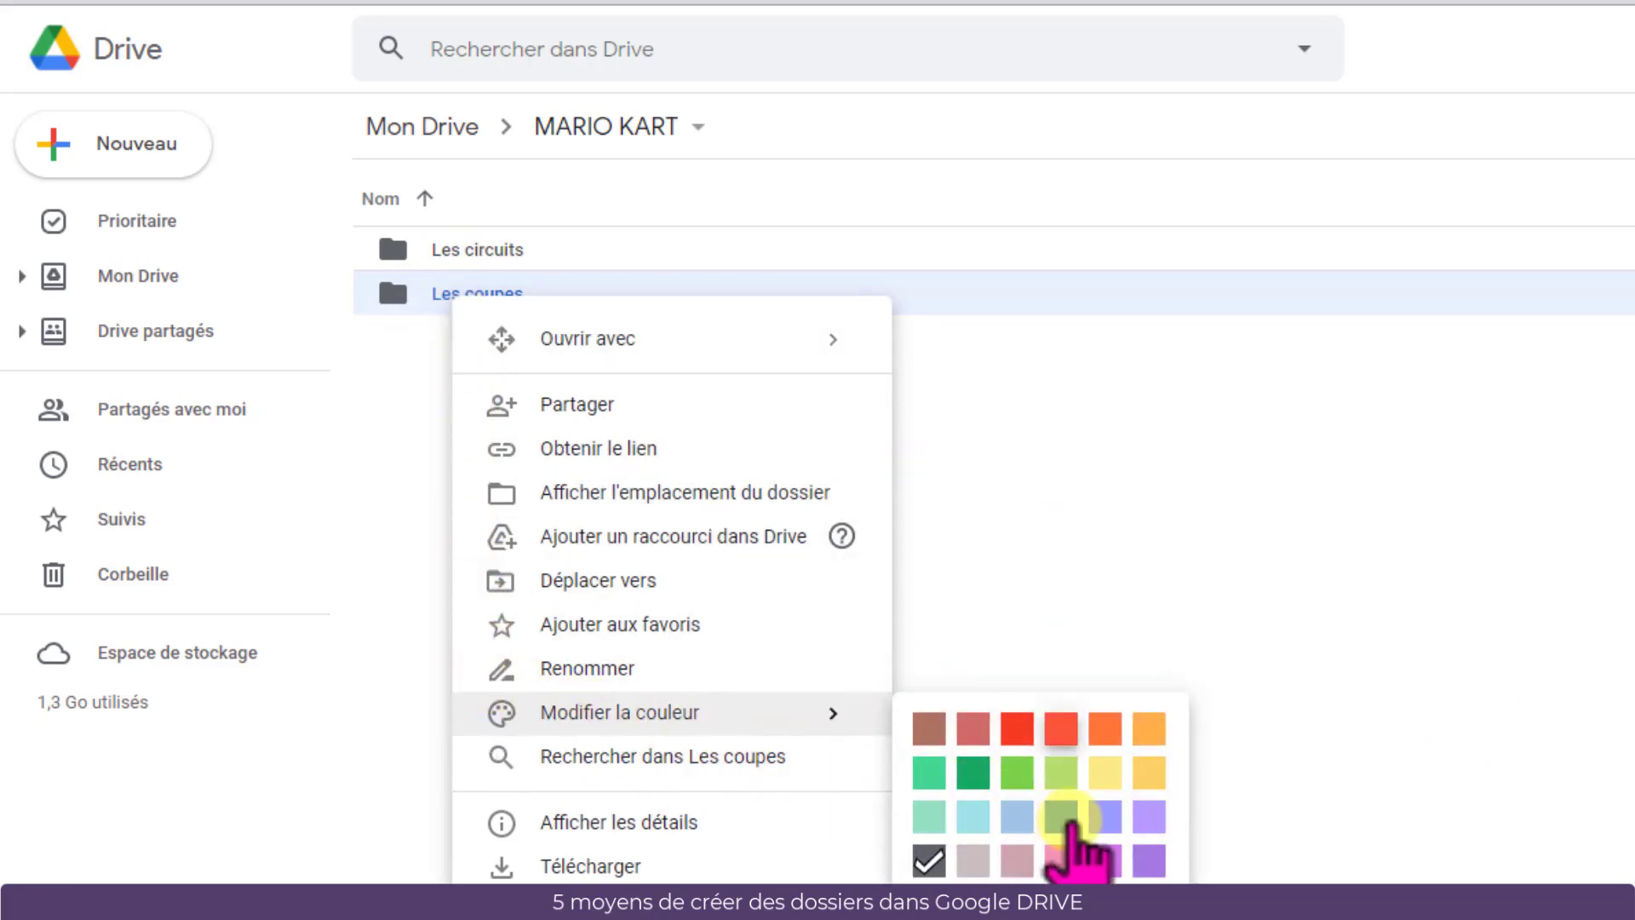
pyautogui.click(1064, 816)
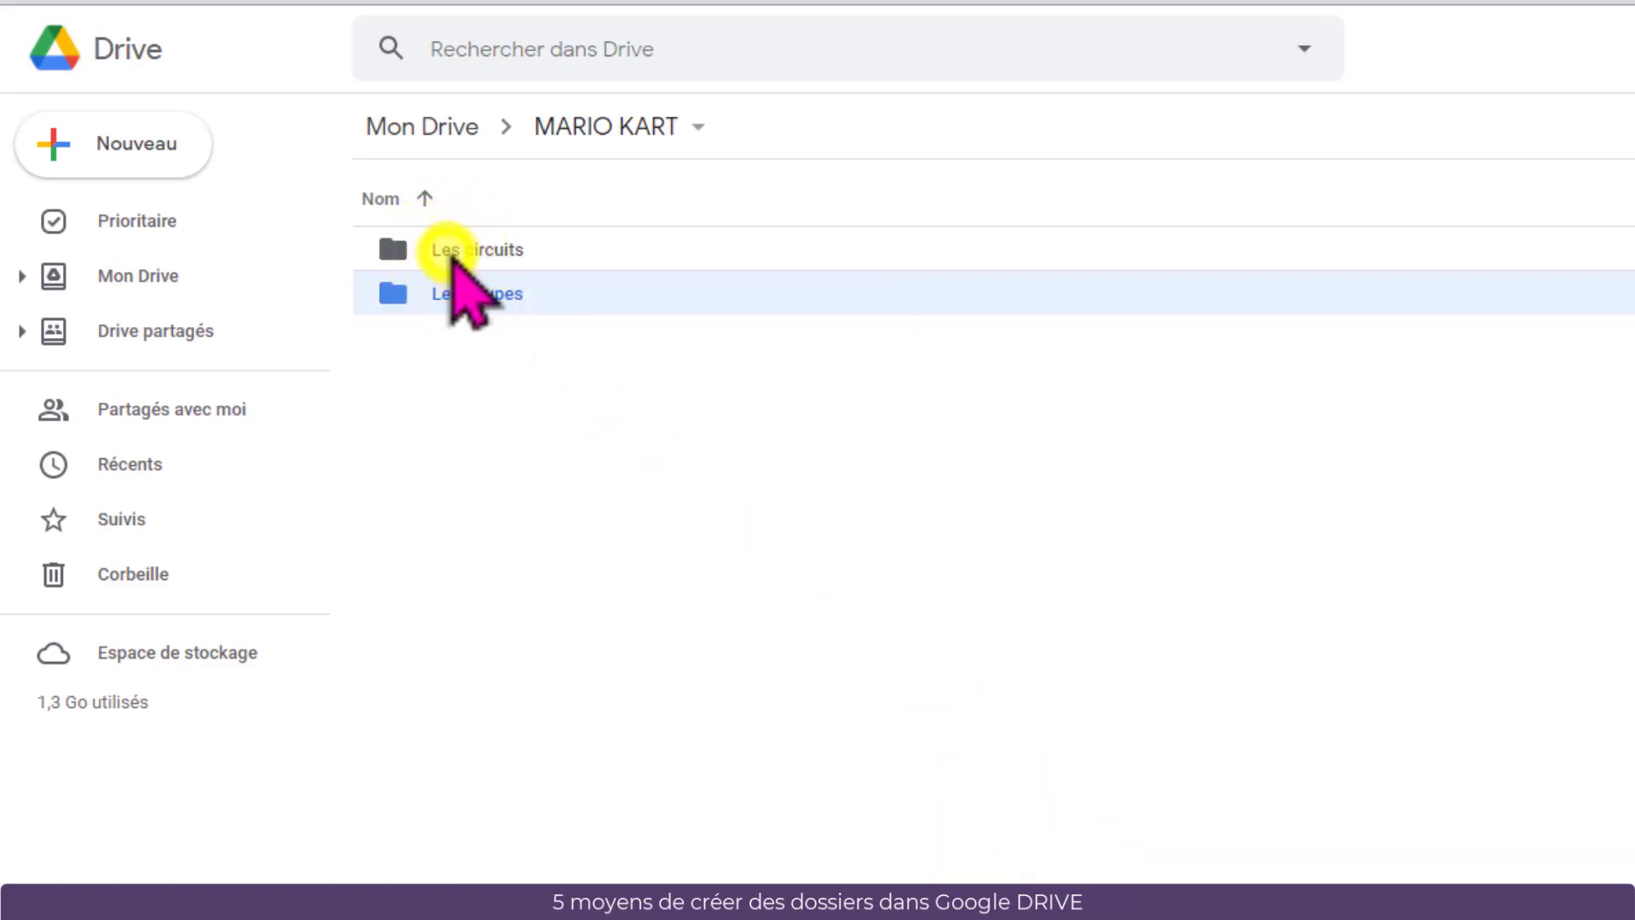
# Step: Change the color of the Les circuits folder to red
pyautogui.rightClick(451, 257)
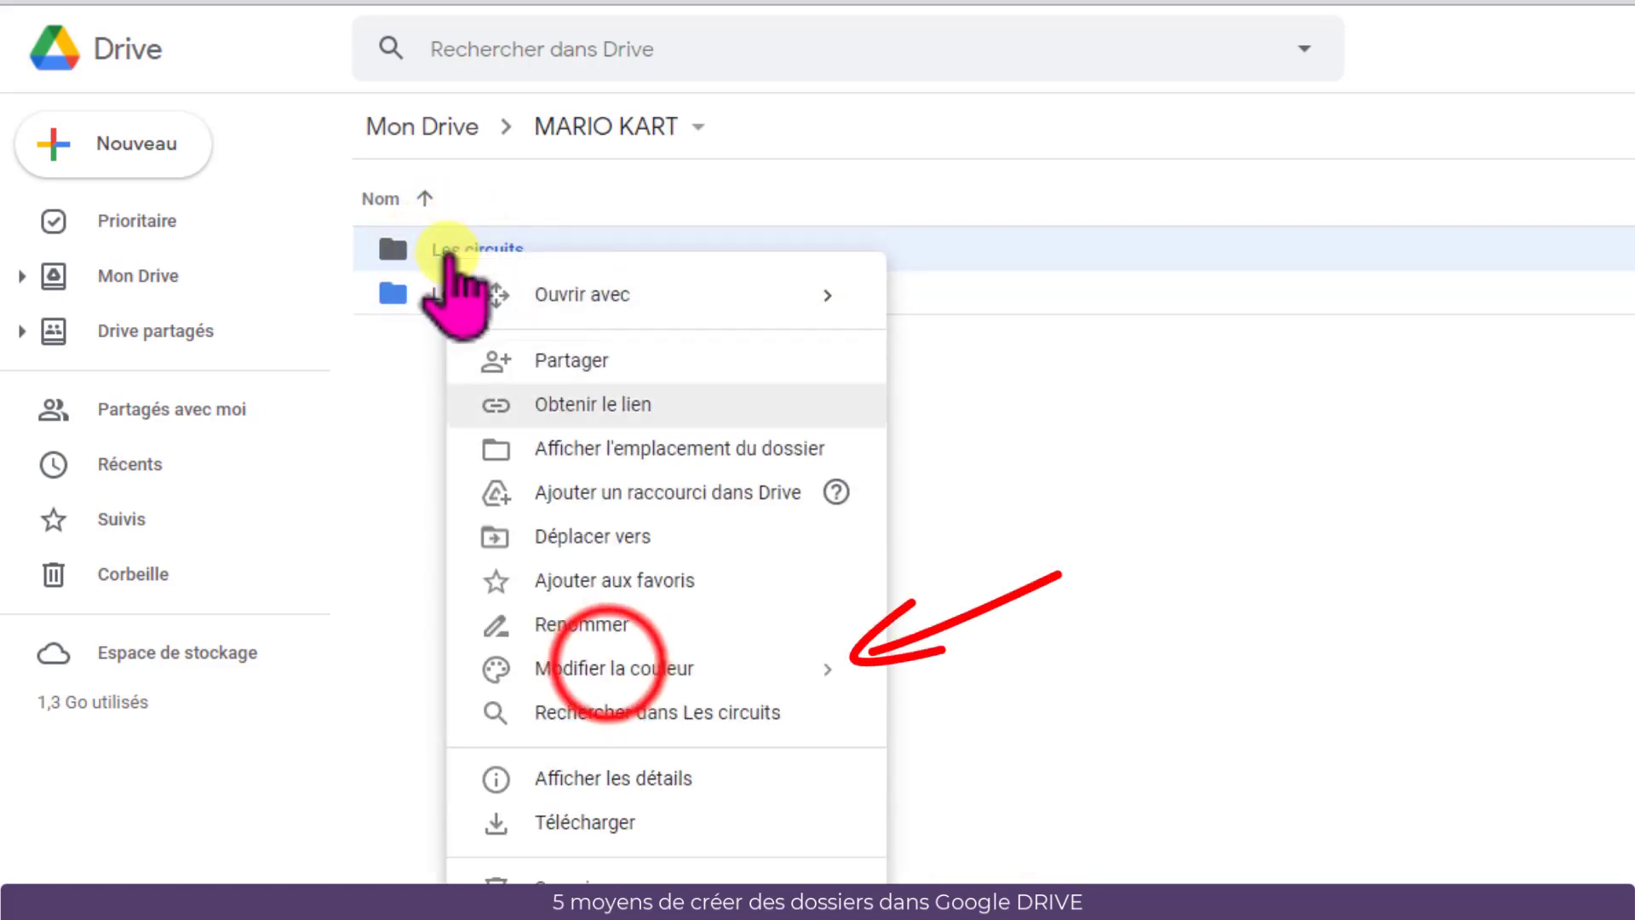
pyautogui.moveTo(656, 676)
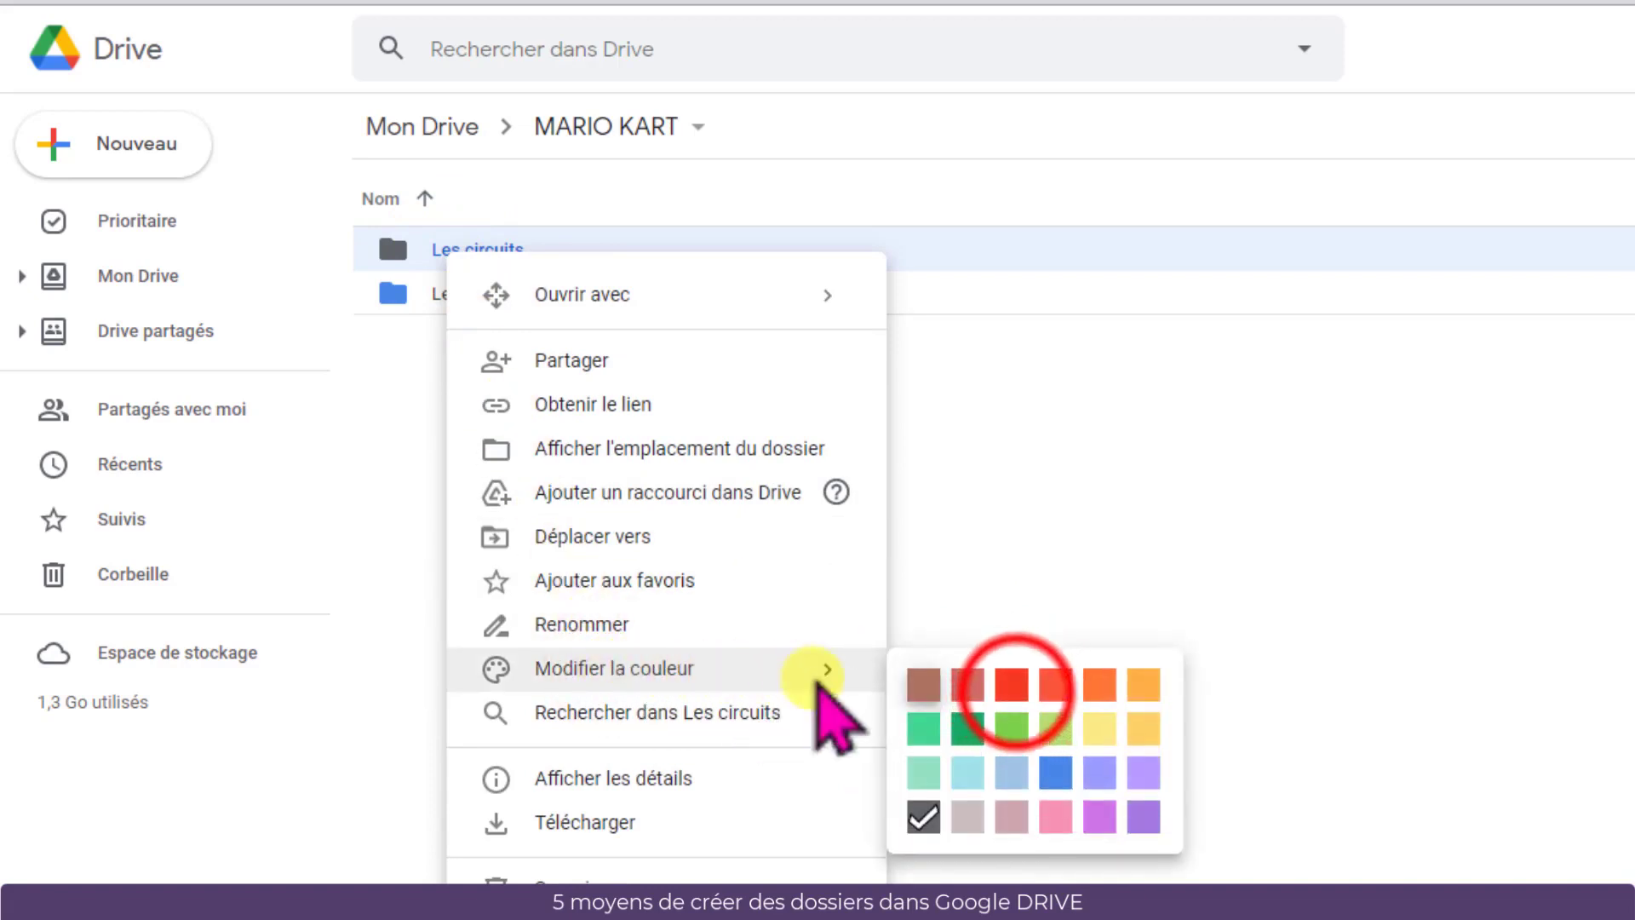
pyautogui.click(1012, 684)
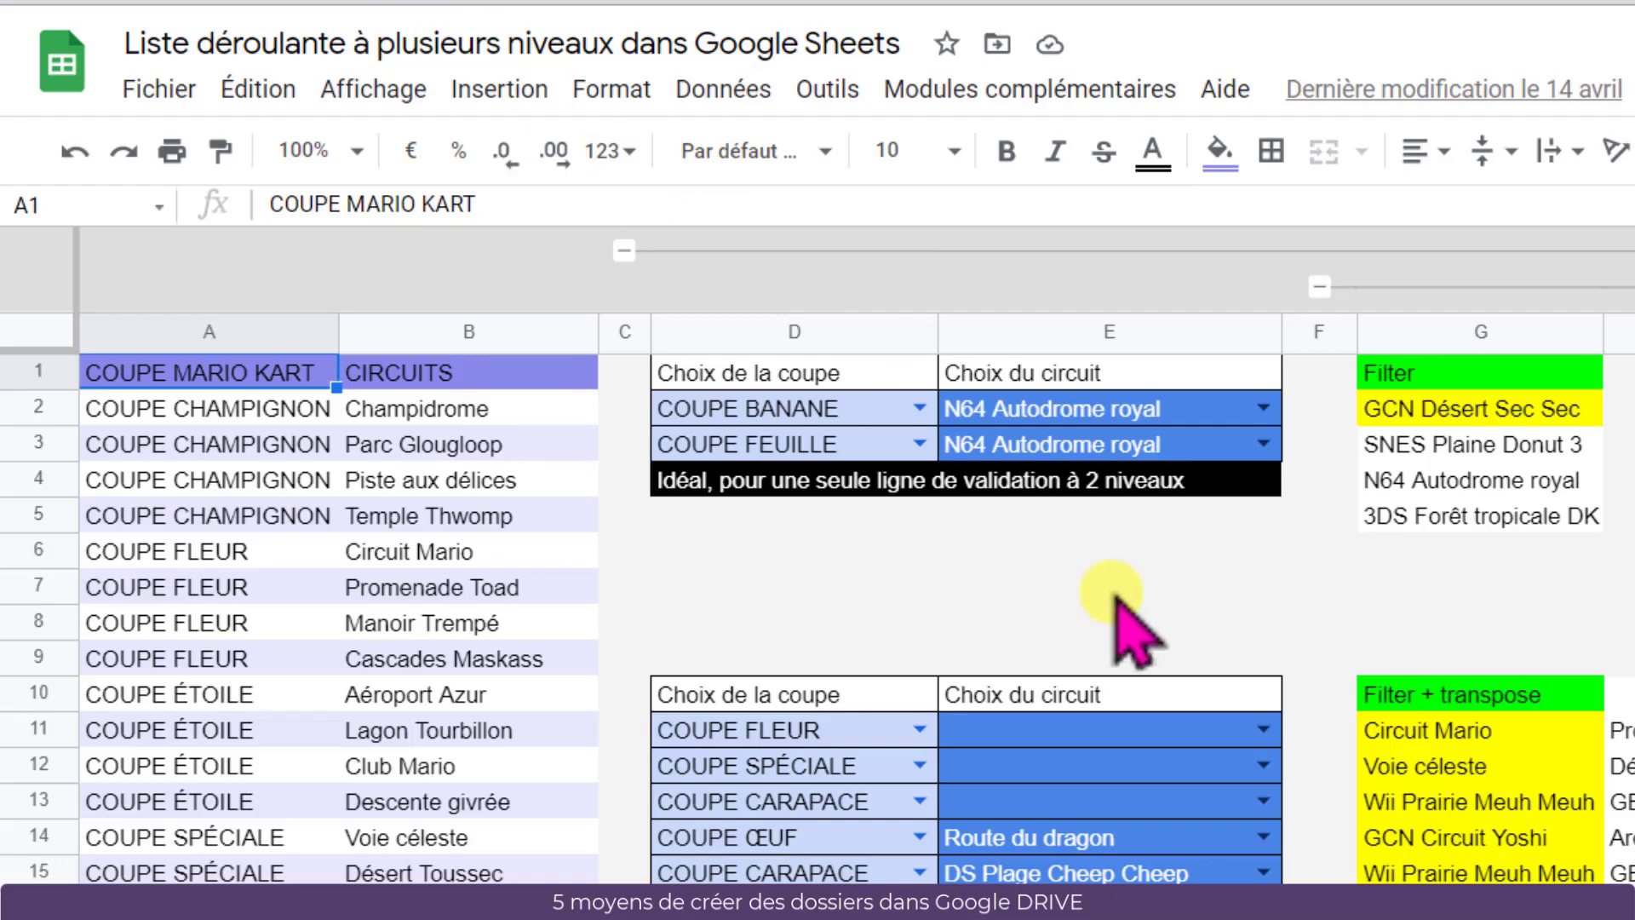
# Step: Move the drop-down list spreadsheet into a new folder named Grand prix created inside MARIO KART
pyautogui.click(998, 44)
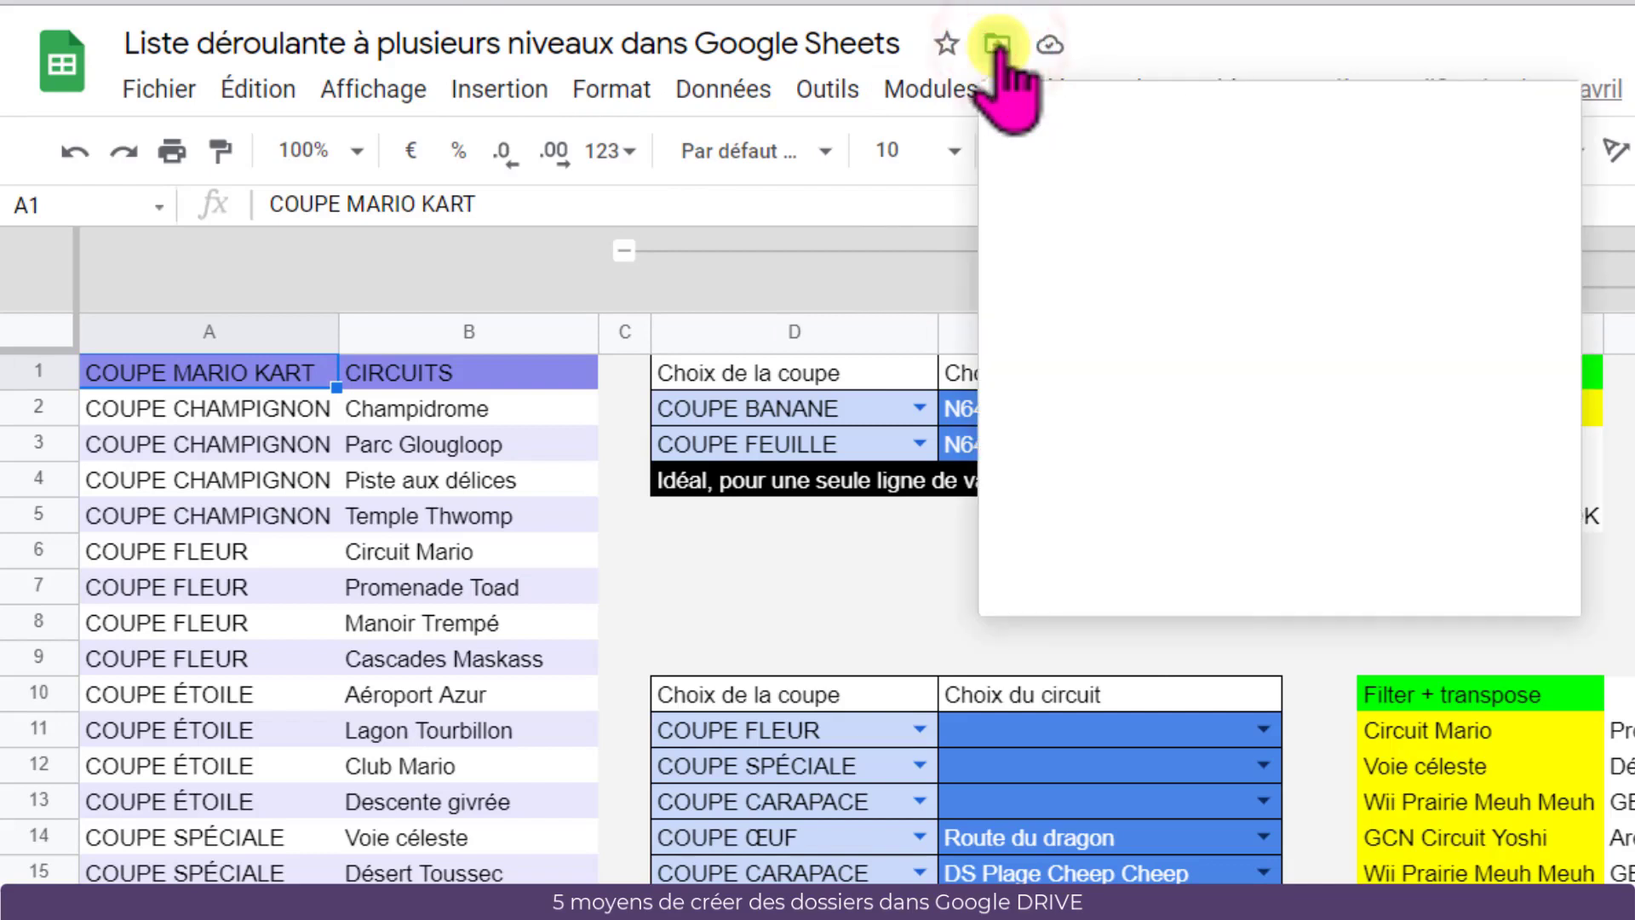
pyautogui.moveTo(1575, 188); pyautogui.dragTo(1583, 328)
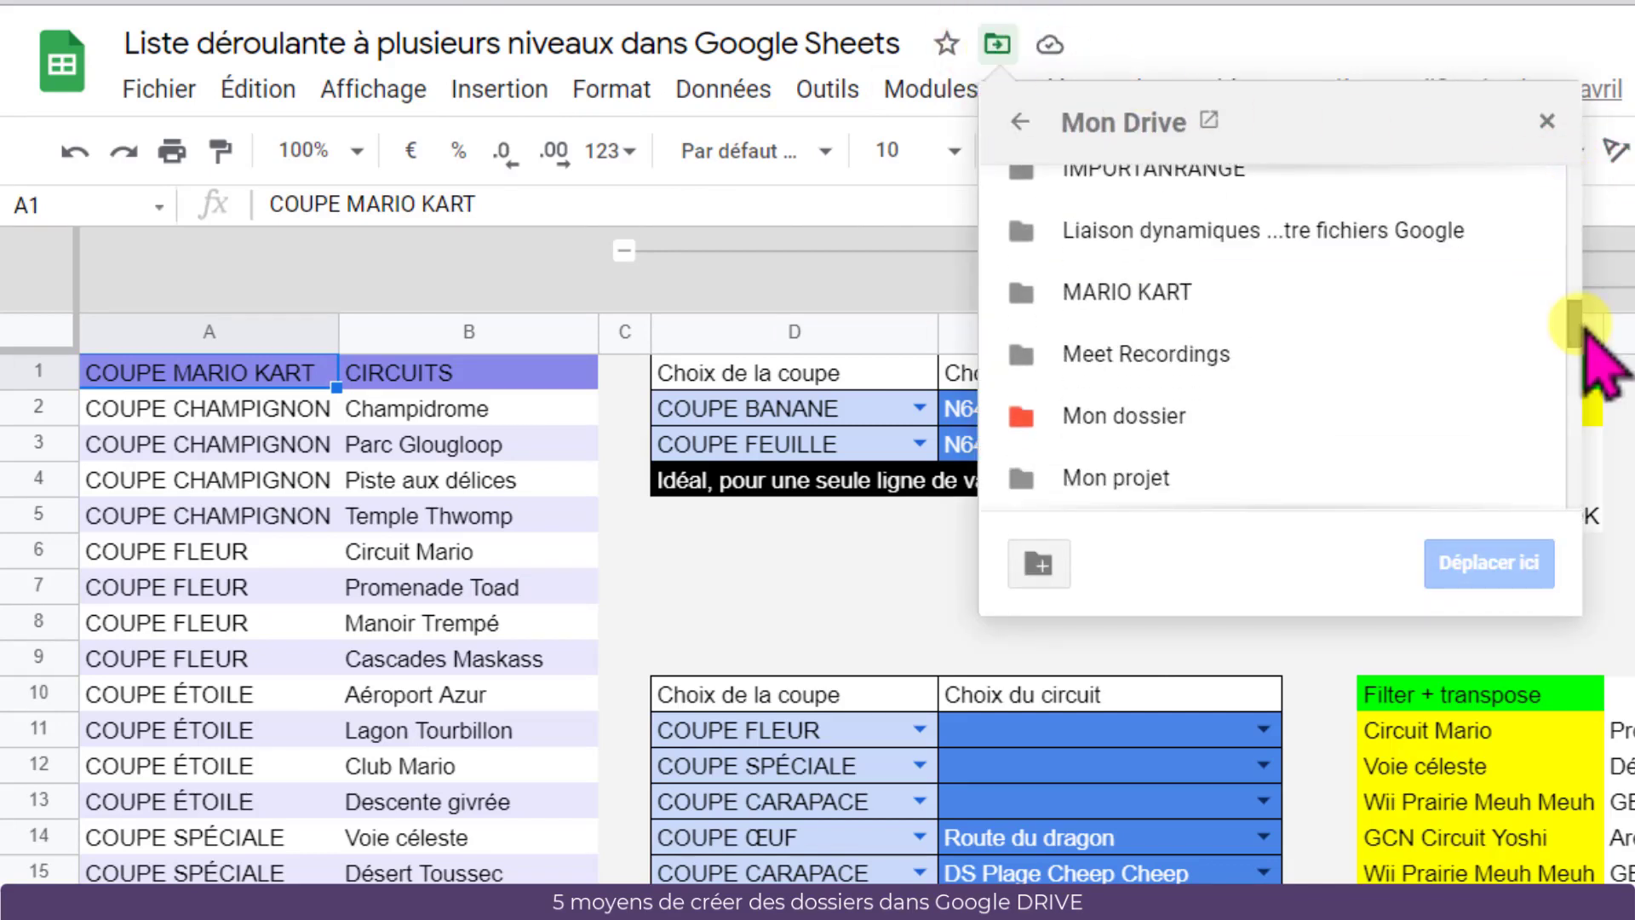
pyautogui.doubleClick(1133, 312)
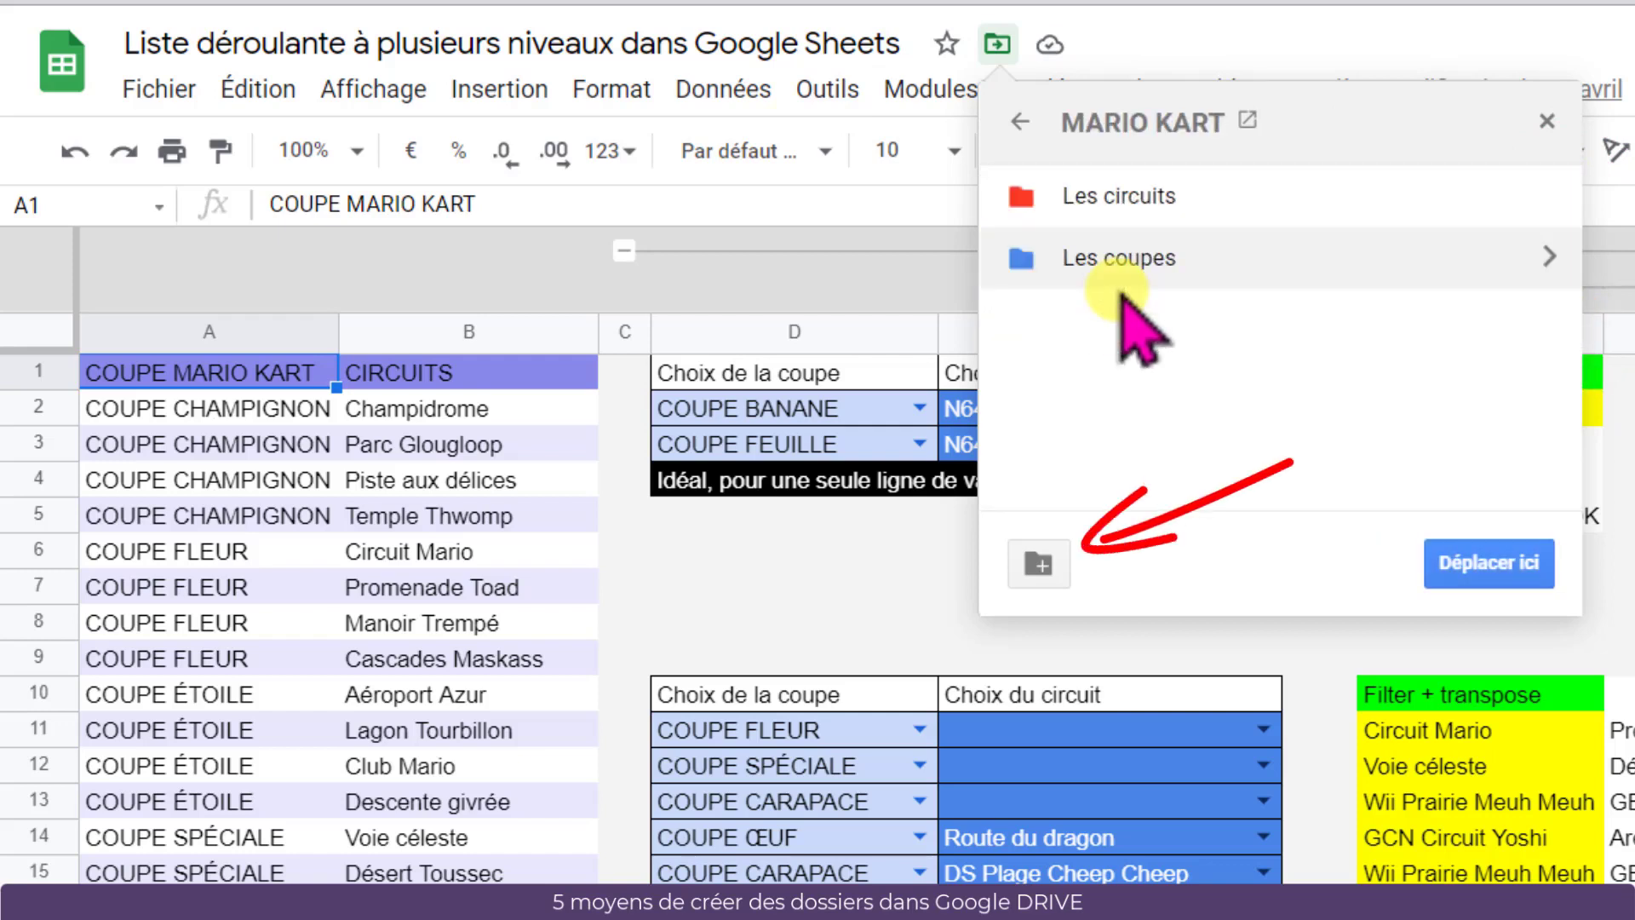
pyautogui.click(1039, 566)
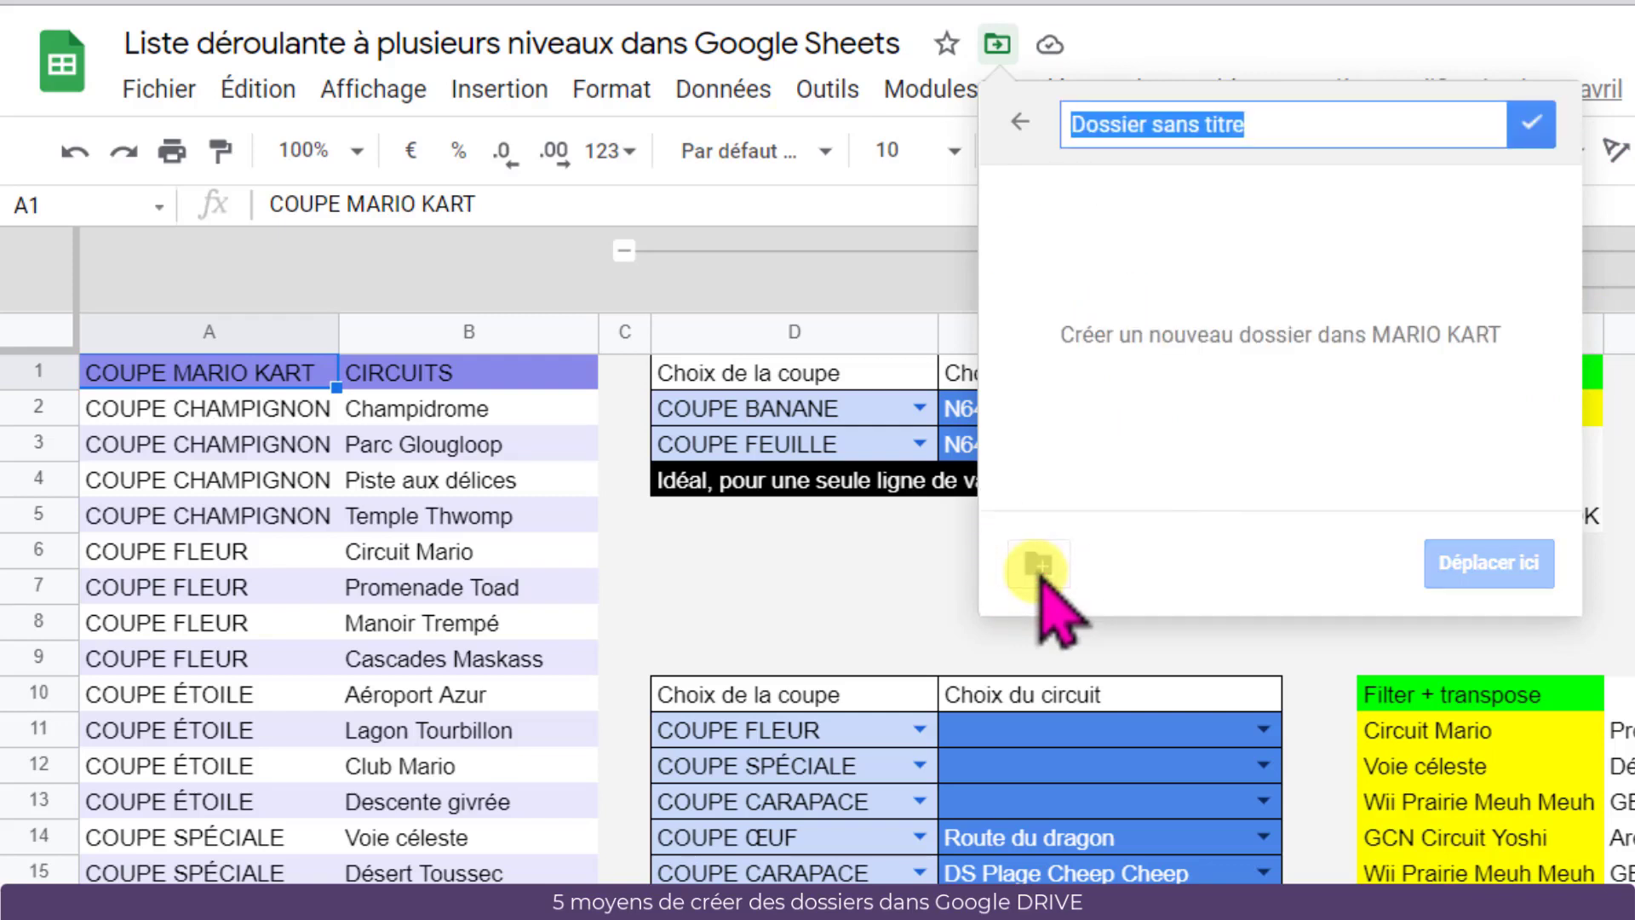
pyautogui.write('Grand prix')
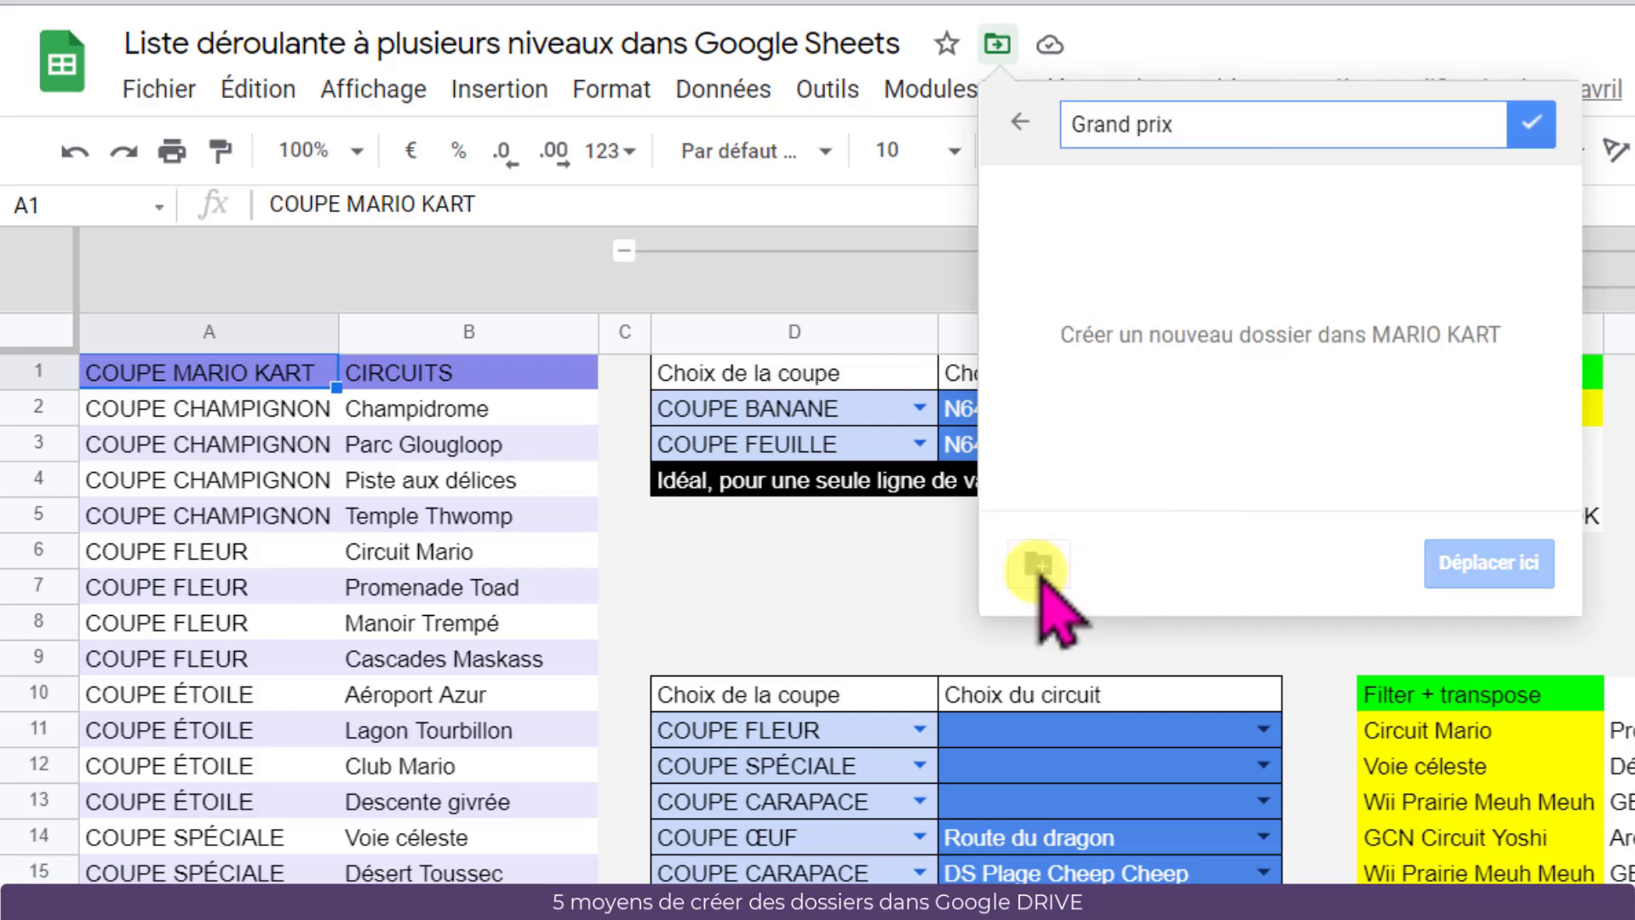
pyautogui.click(1539, 135)
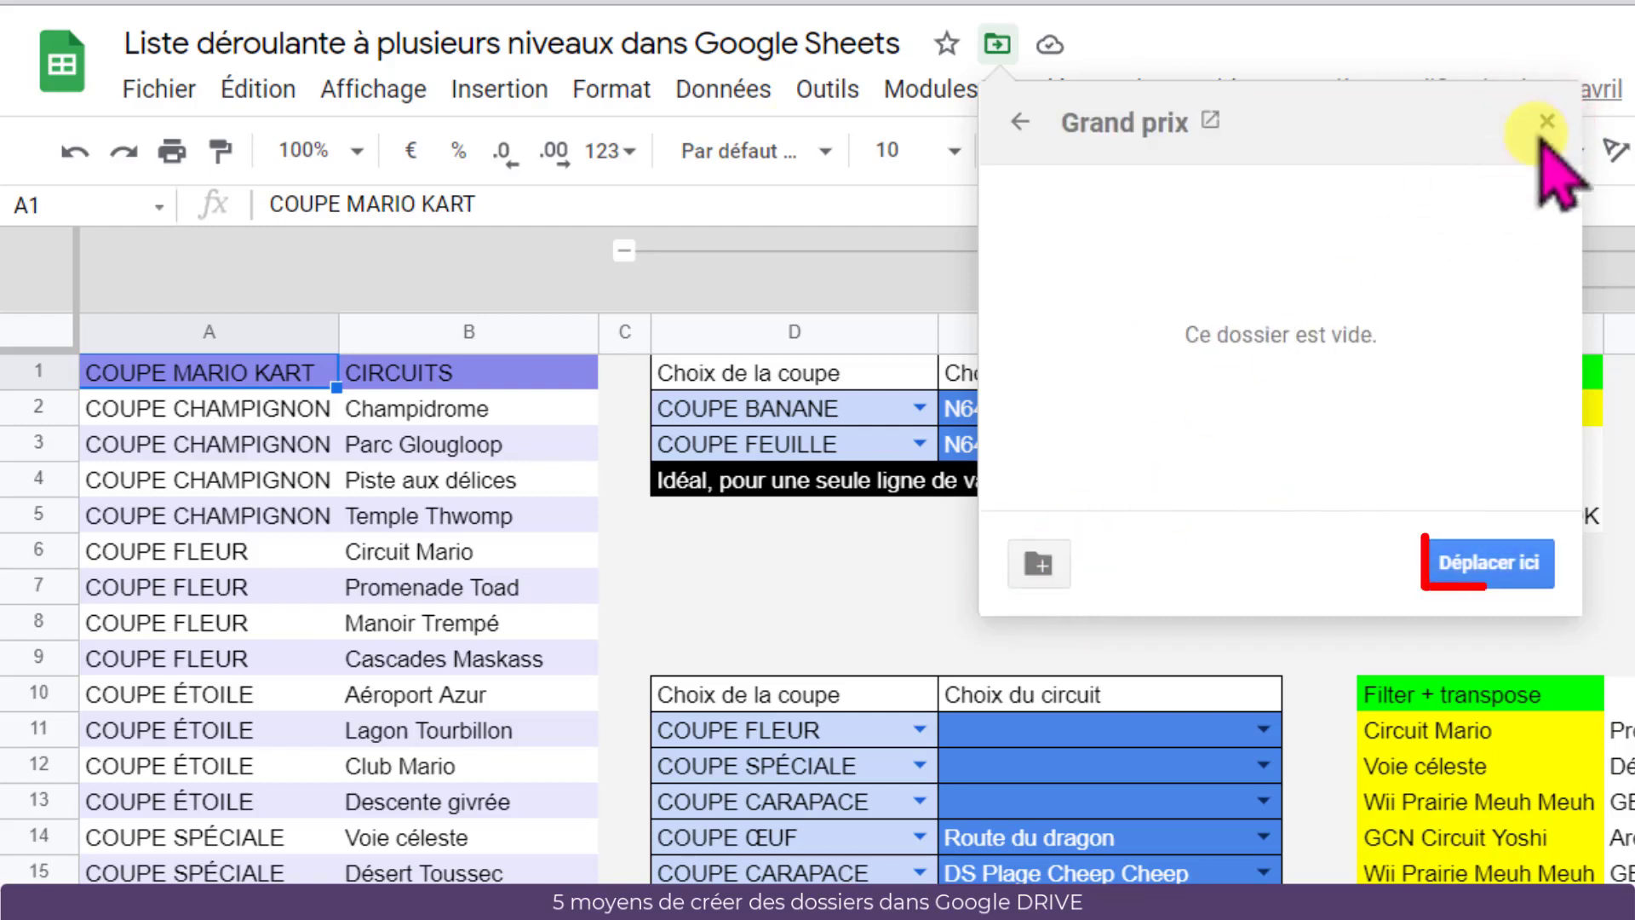
pyautogui.click(1500, 567)
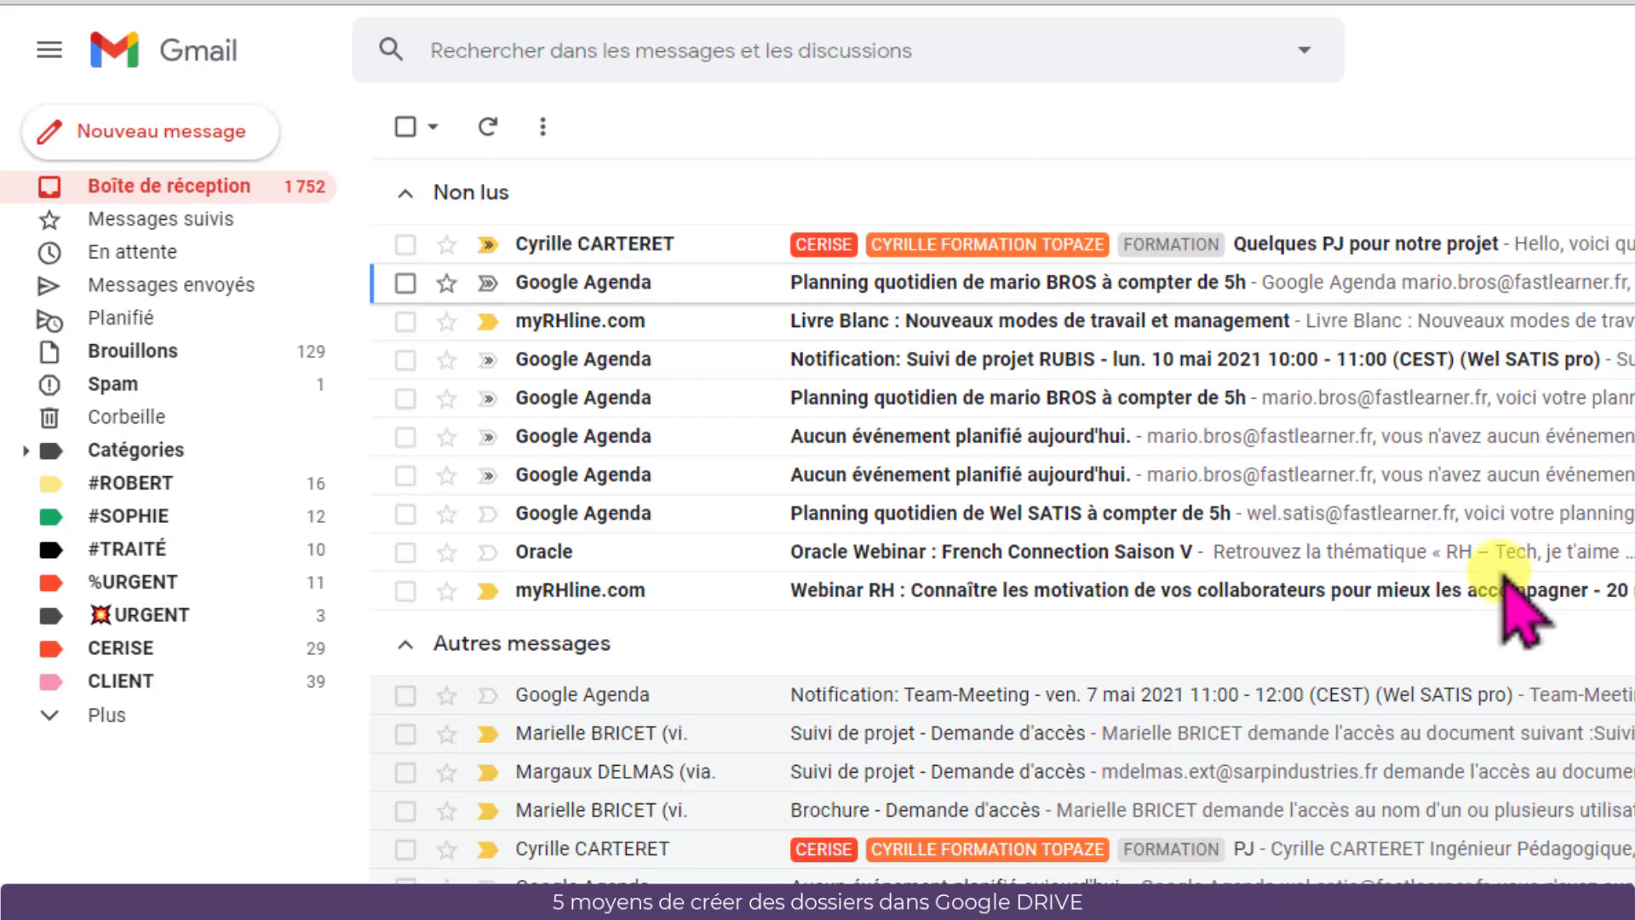
# Step: Open the email "Quelques PJ pour notre projet" and add its attachment Suite bureautique google.png to Drive
pyautogui.click(1331, 246)
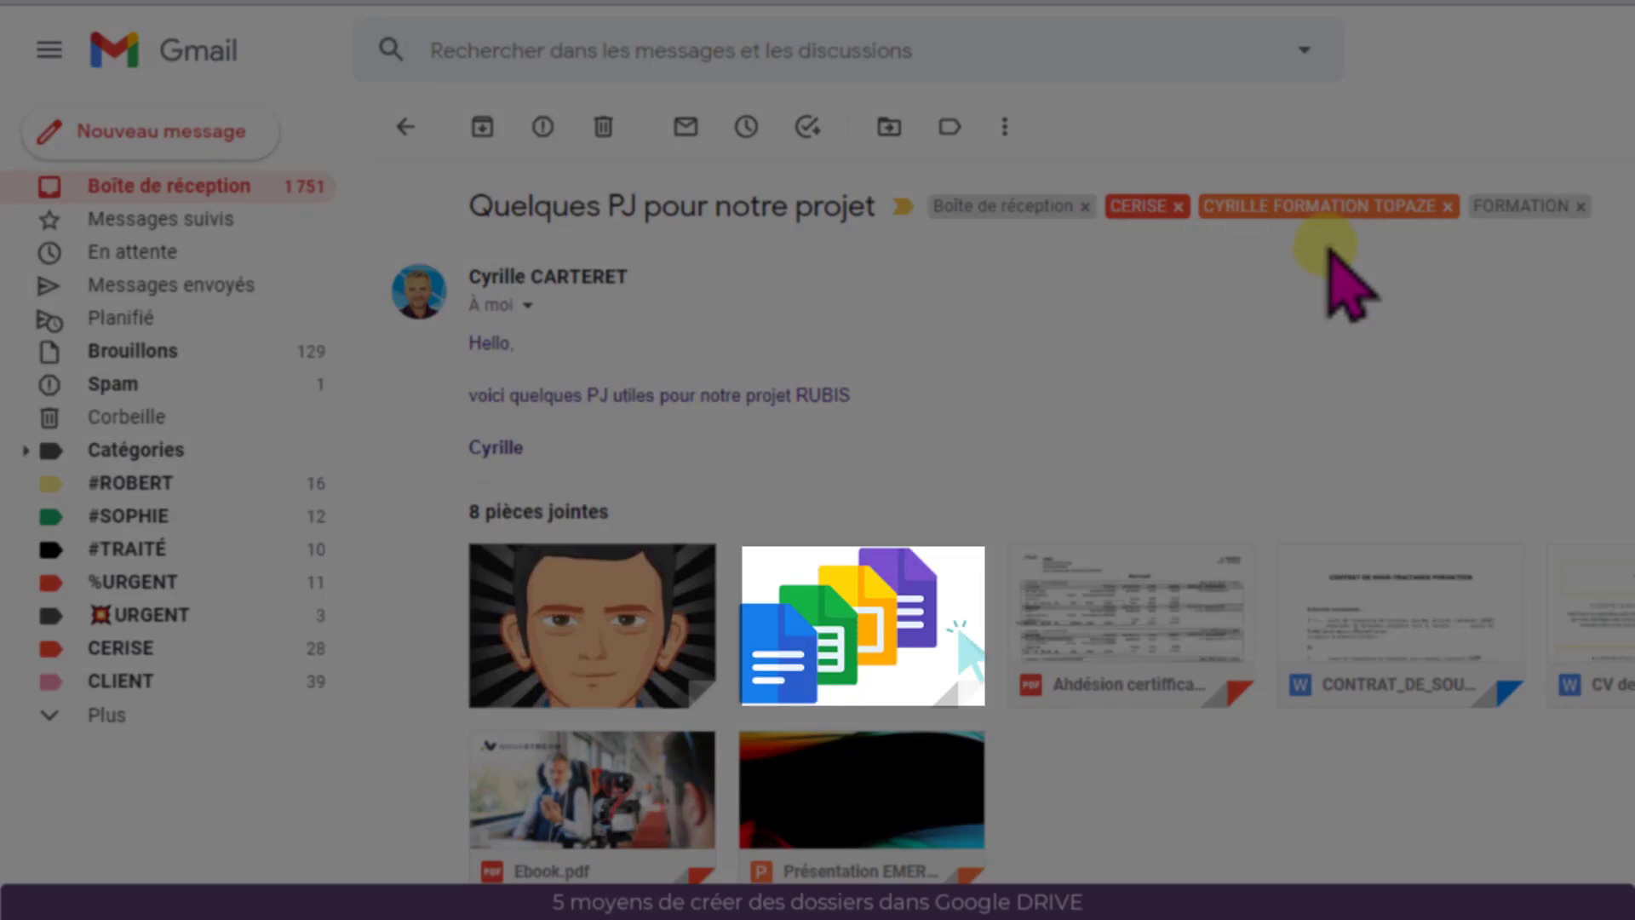
pyautogui.moveTo(900, 558)
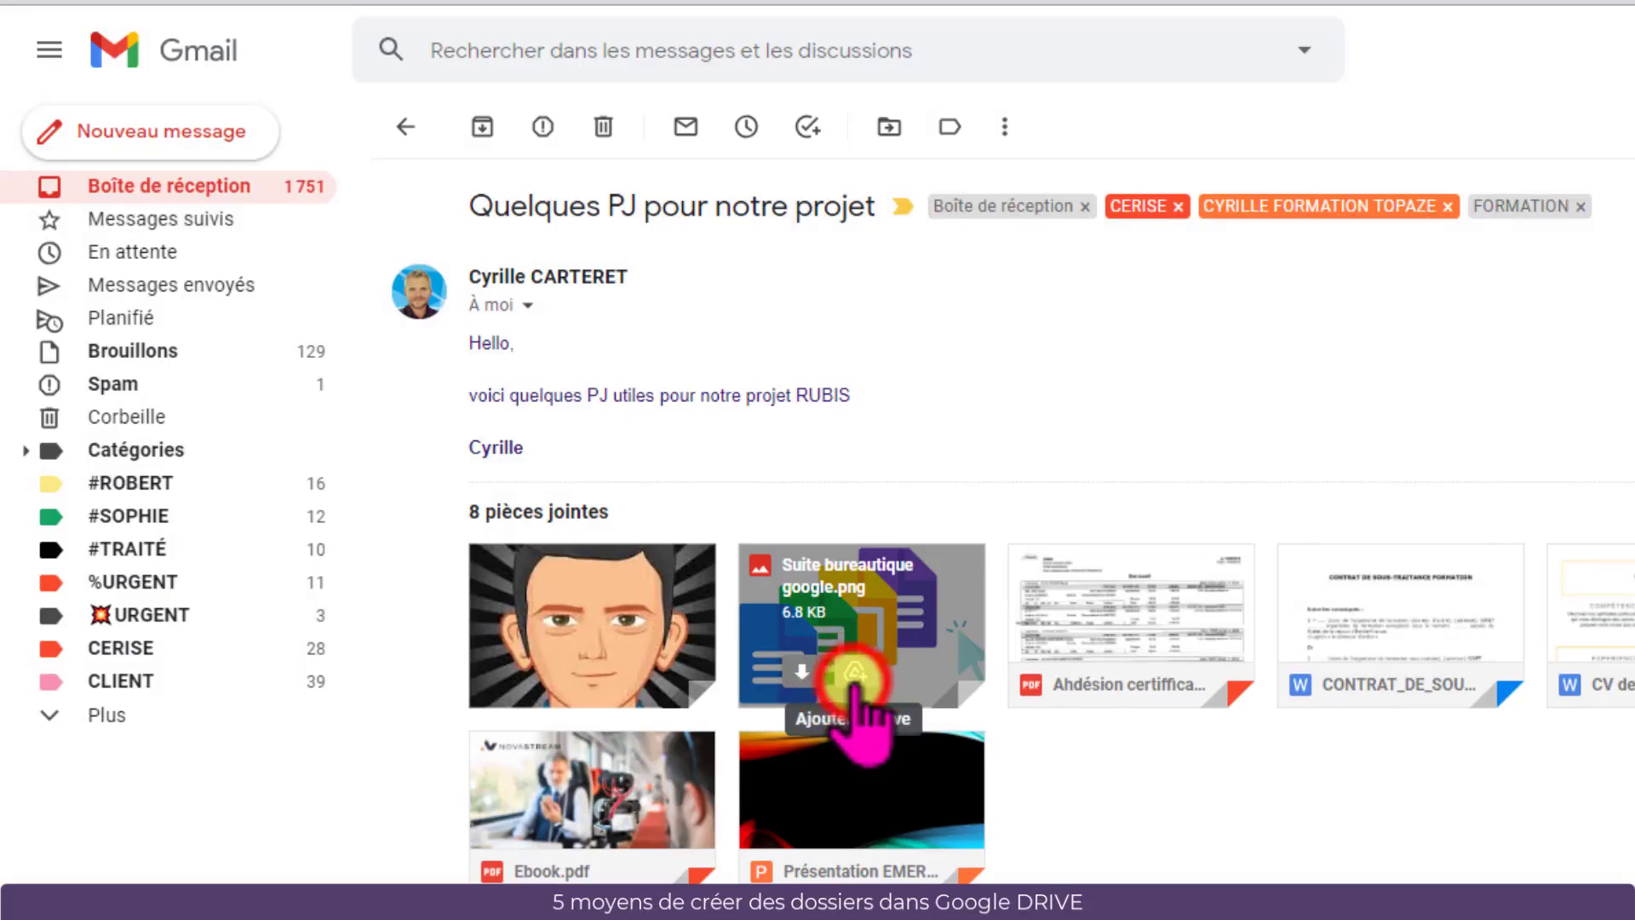
pyautogui.click(853, 677)
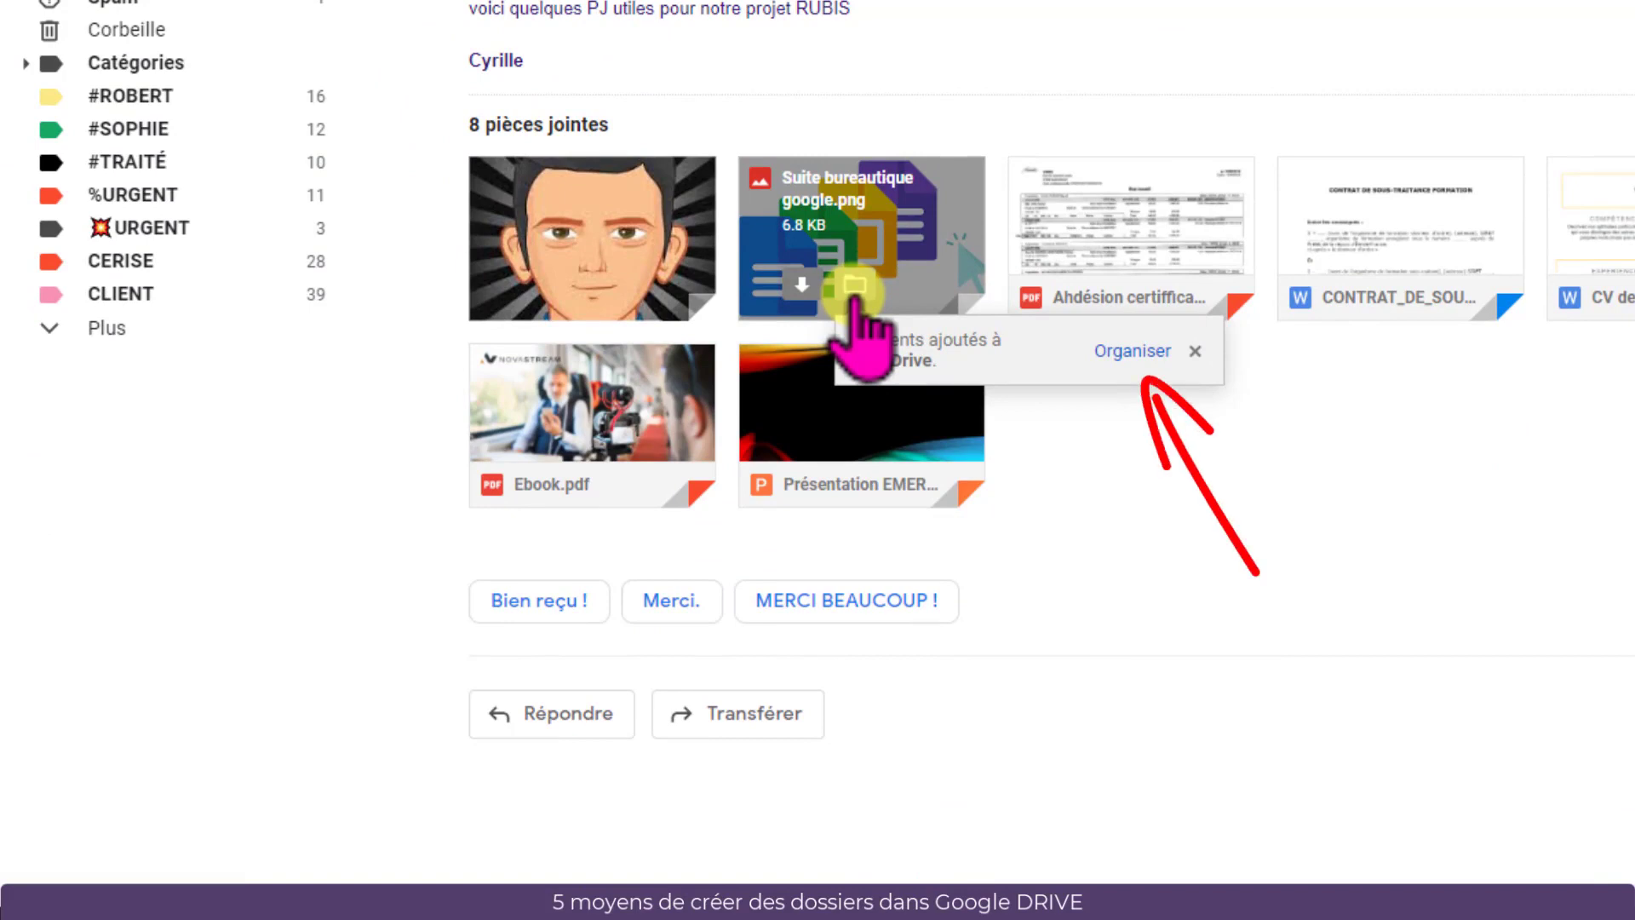
# Step: Move the saved attachment into a new folder named Illustrations created inside MARIO KART
pyautogui.click(1157, 353)
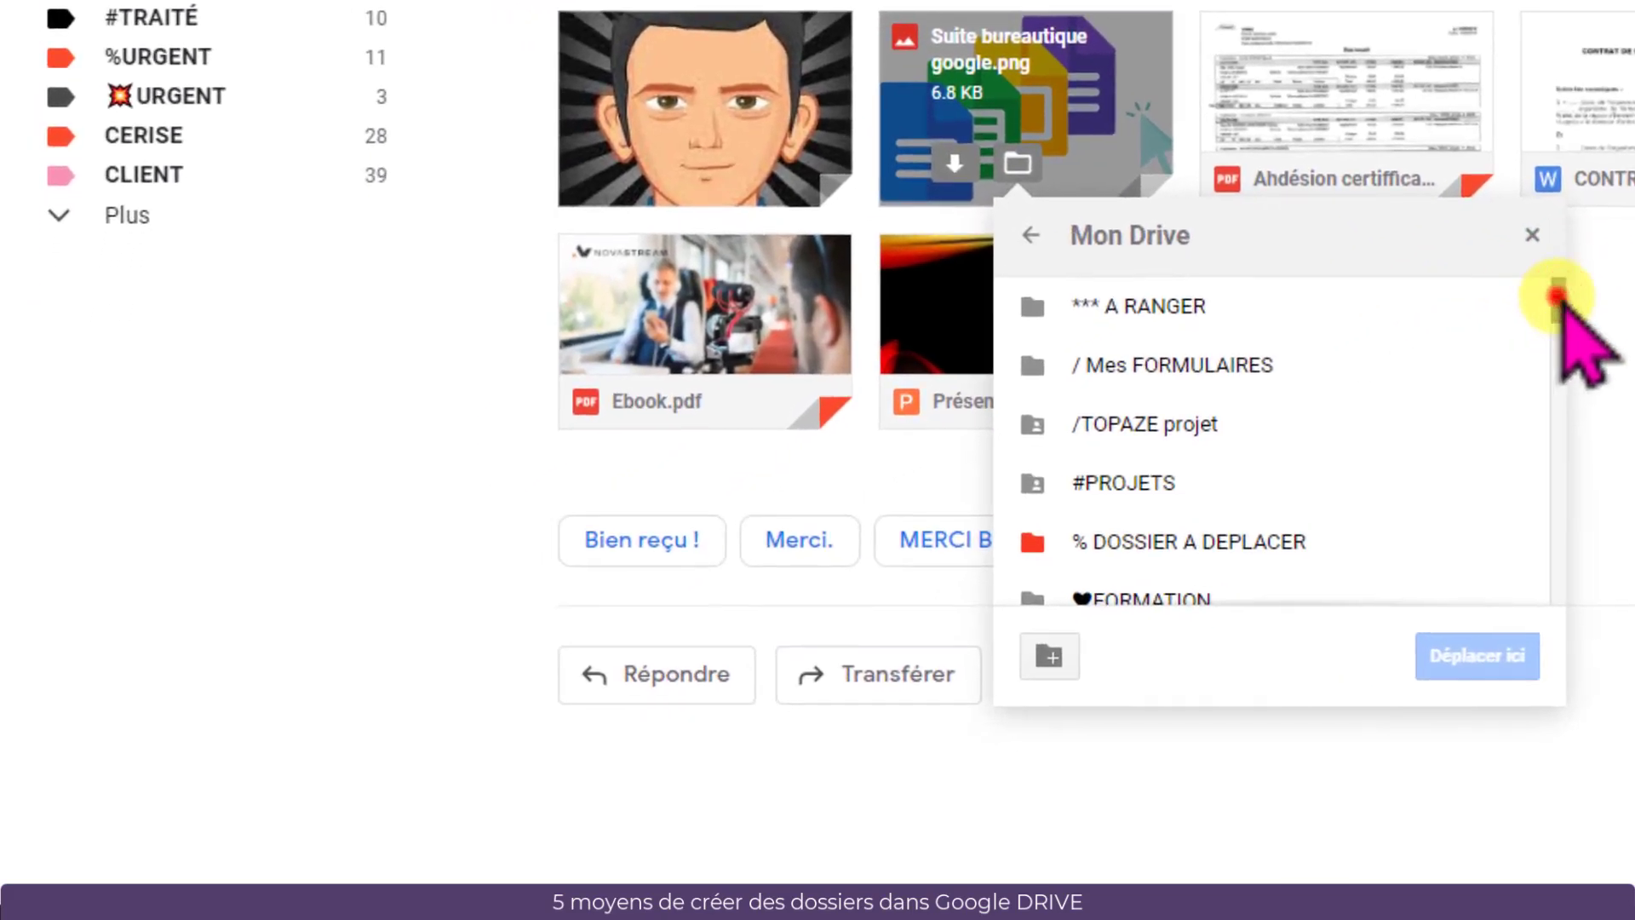
pyautogui.moveTo(1557, 294); pyautogui.dragTo(1564, 436)
pyautogui.click(1116, 339)
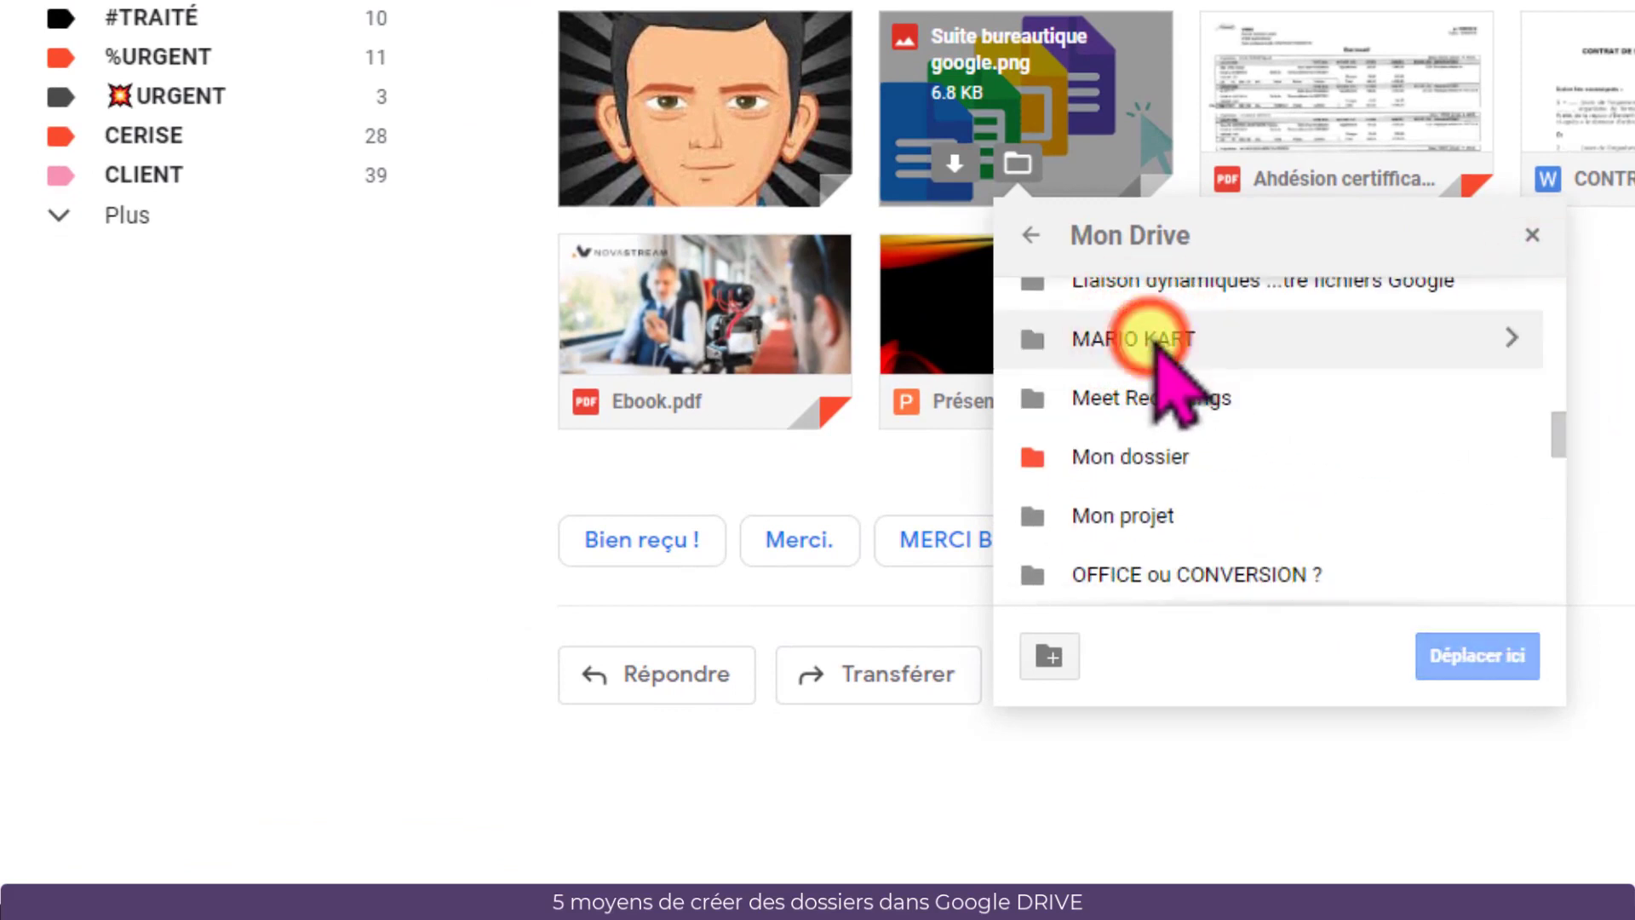
pyautogui.click(1155, 340)
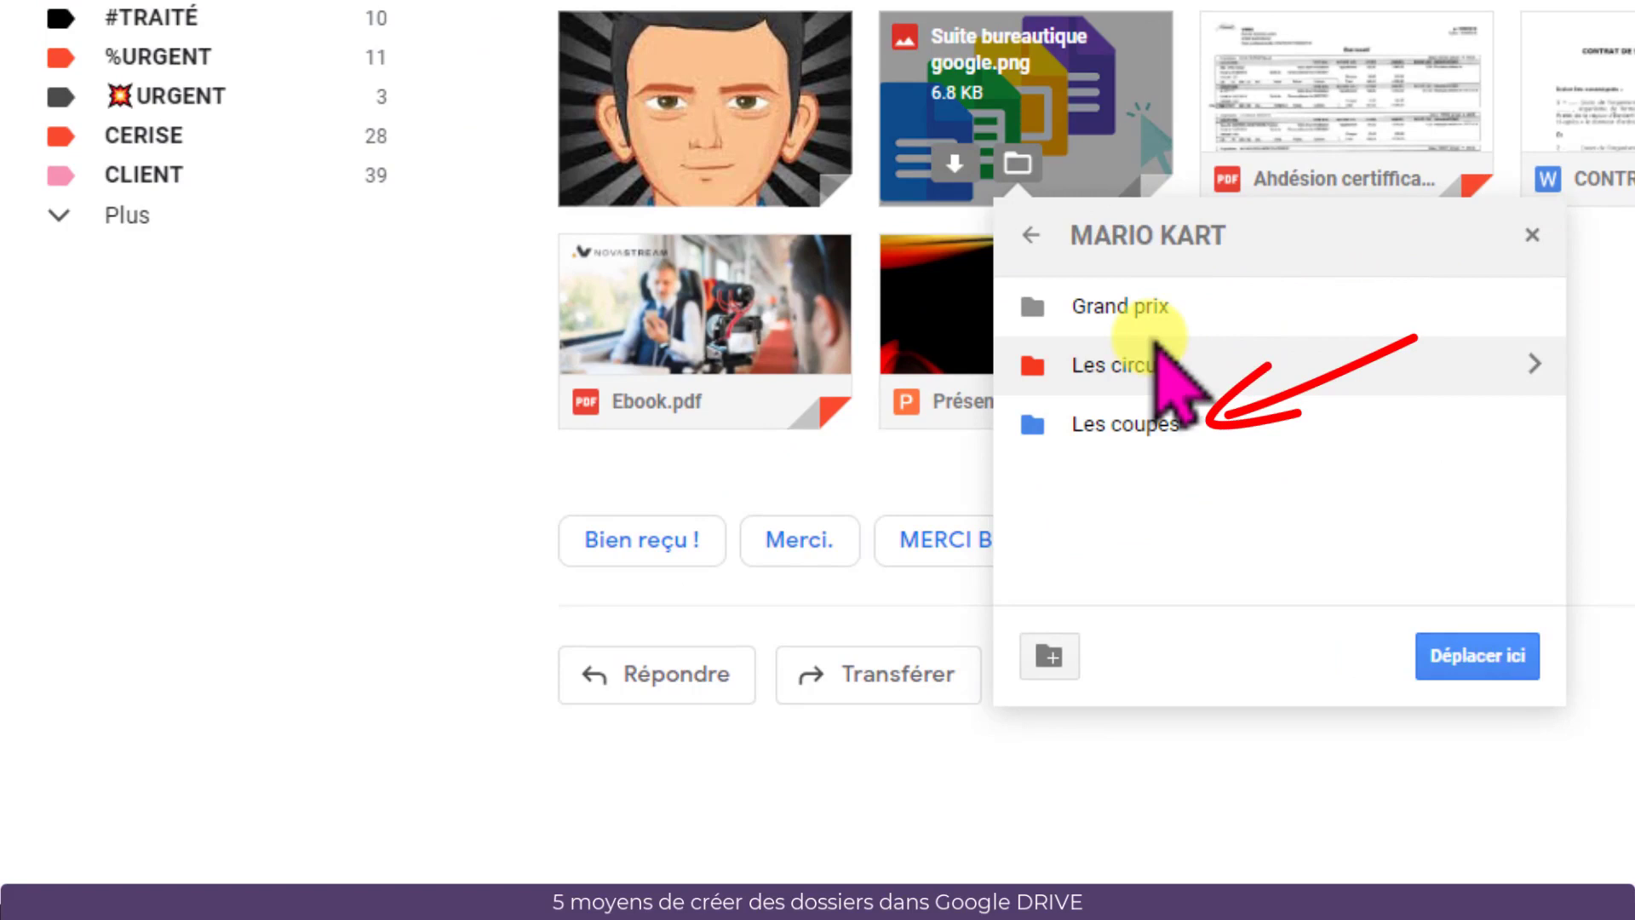
pyautogui.click(1046, 672)
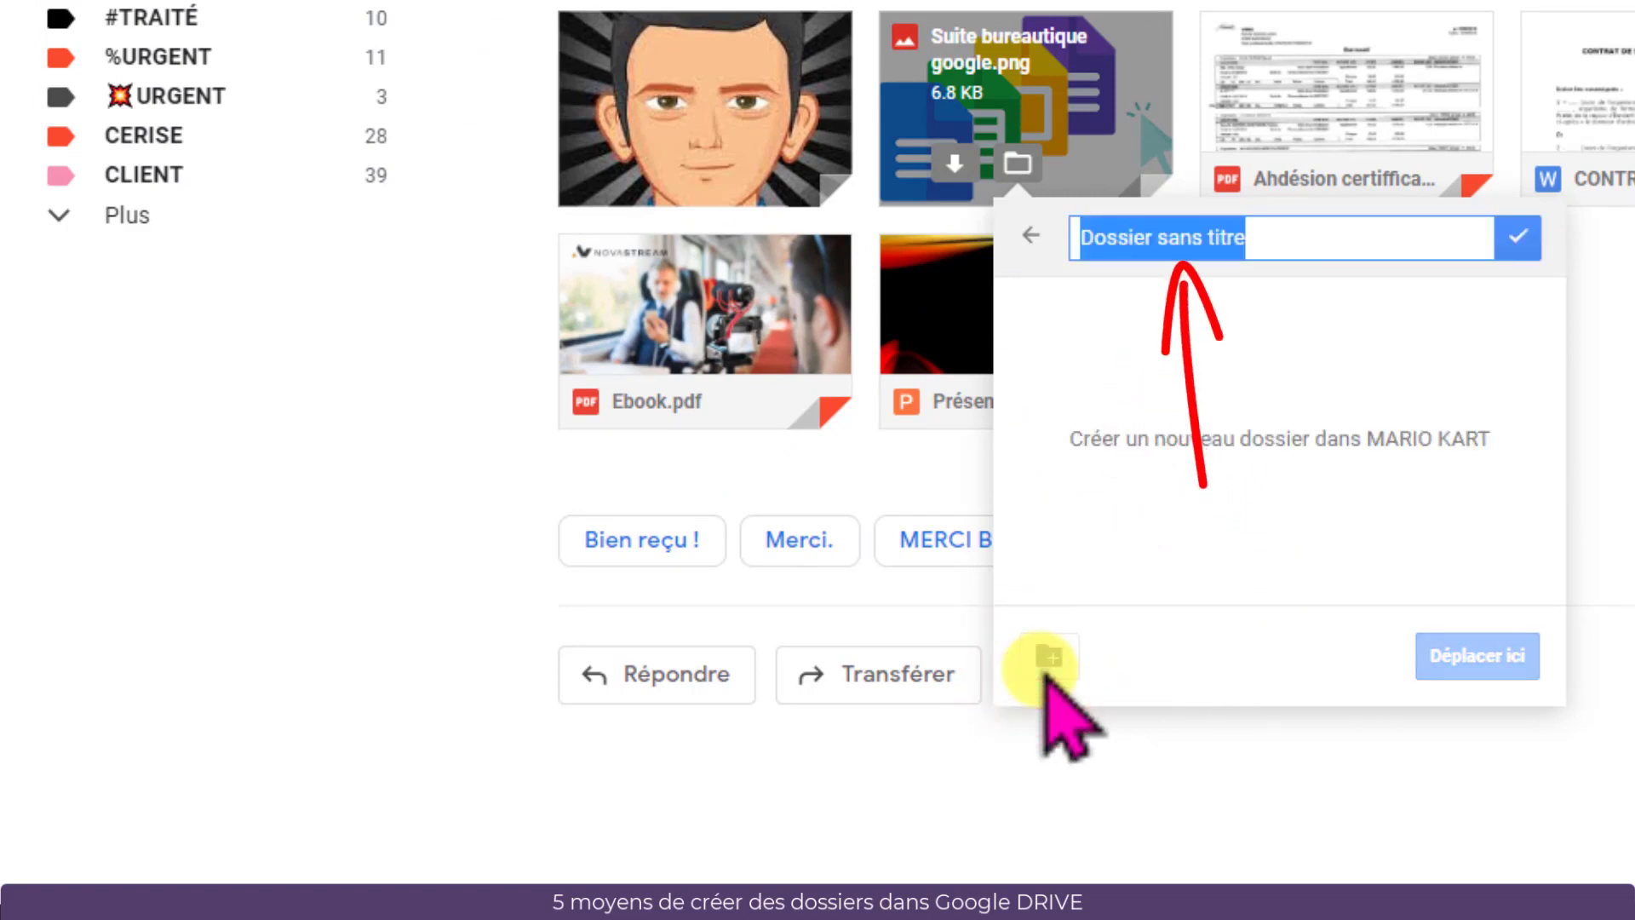
pyautogui.write('Illustrations')
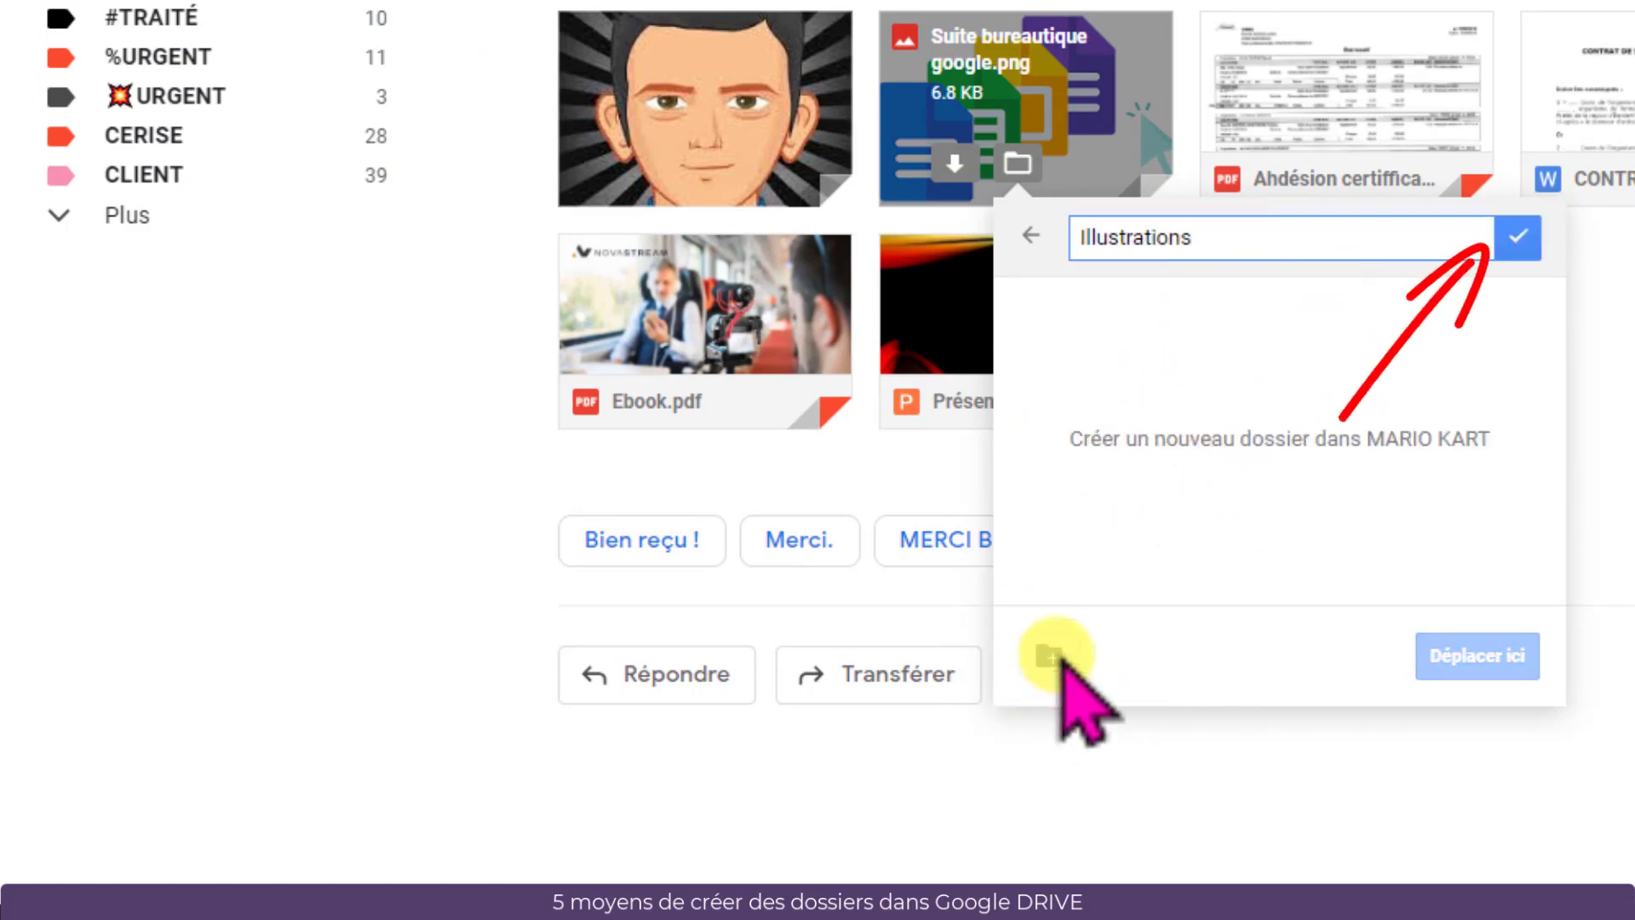
pyautogui.click(1518, 238)
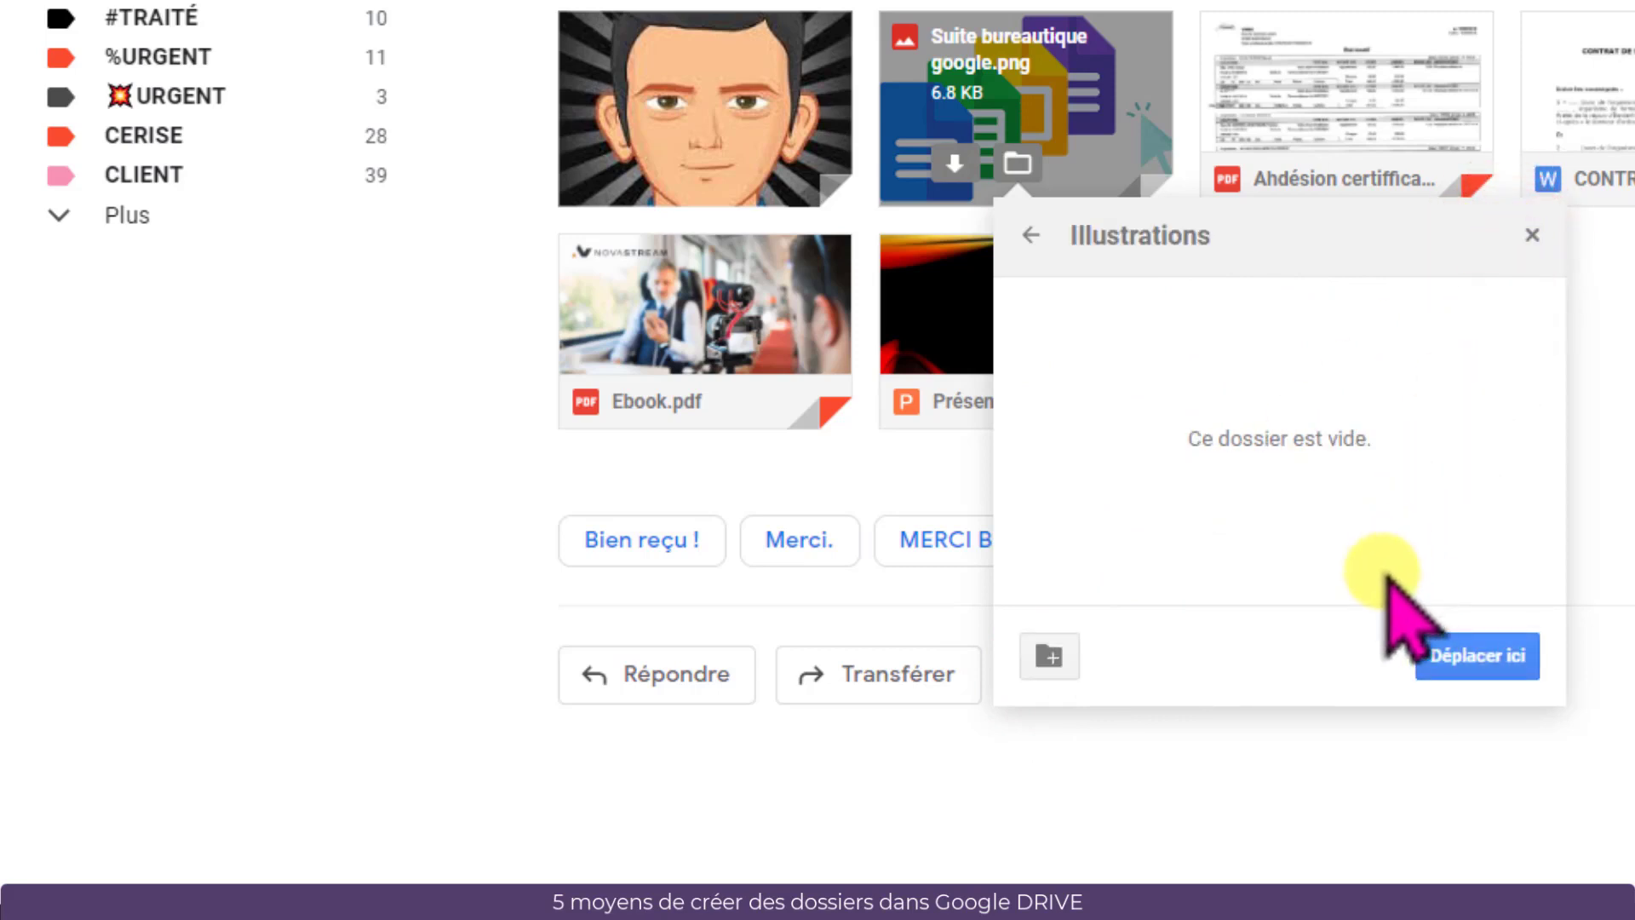
pyautogui.click(1473, 656)
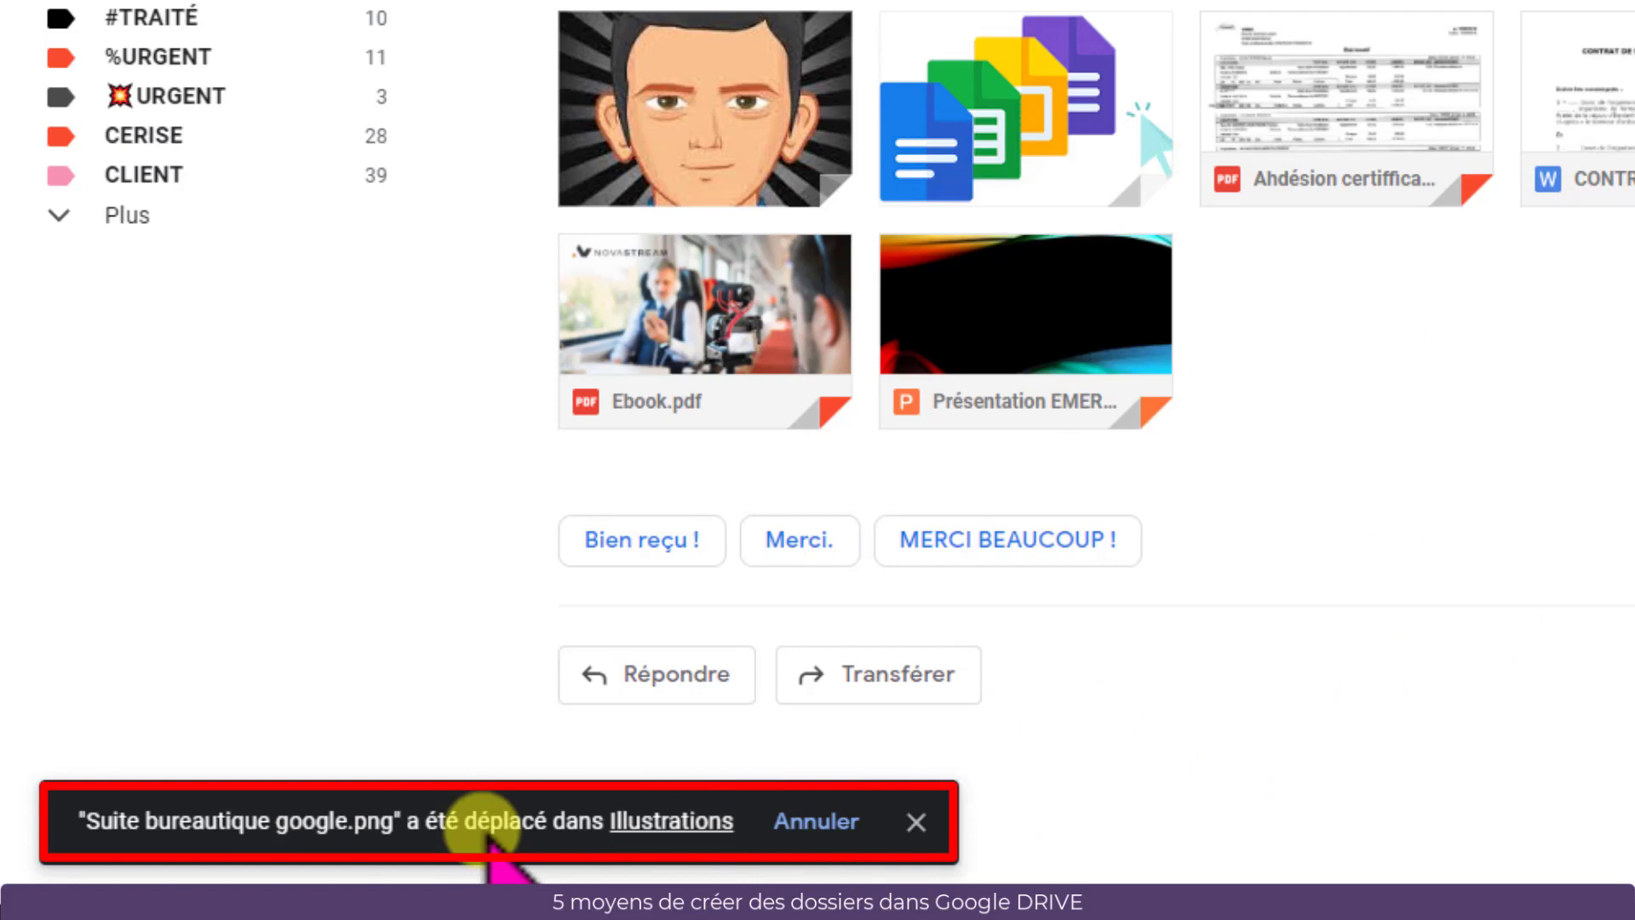
# Step: Open the Illustrations folder in Drive and rename Suite bureautique google.png to image du projet.png
pyautogui.click(679, 822)
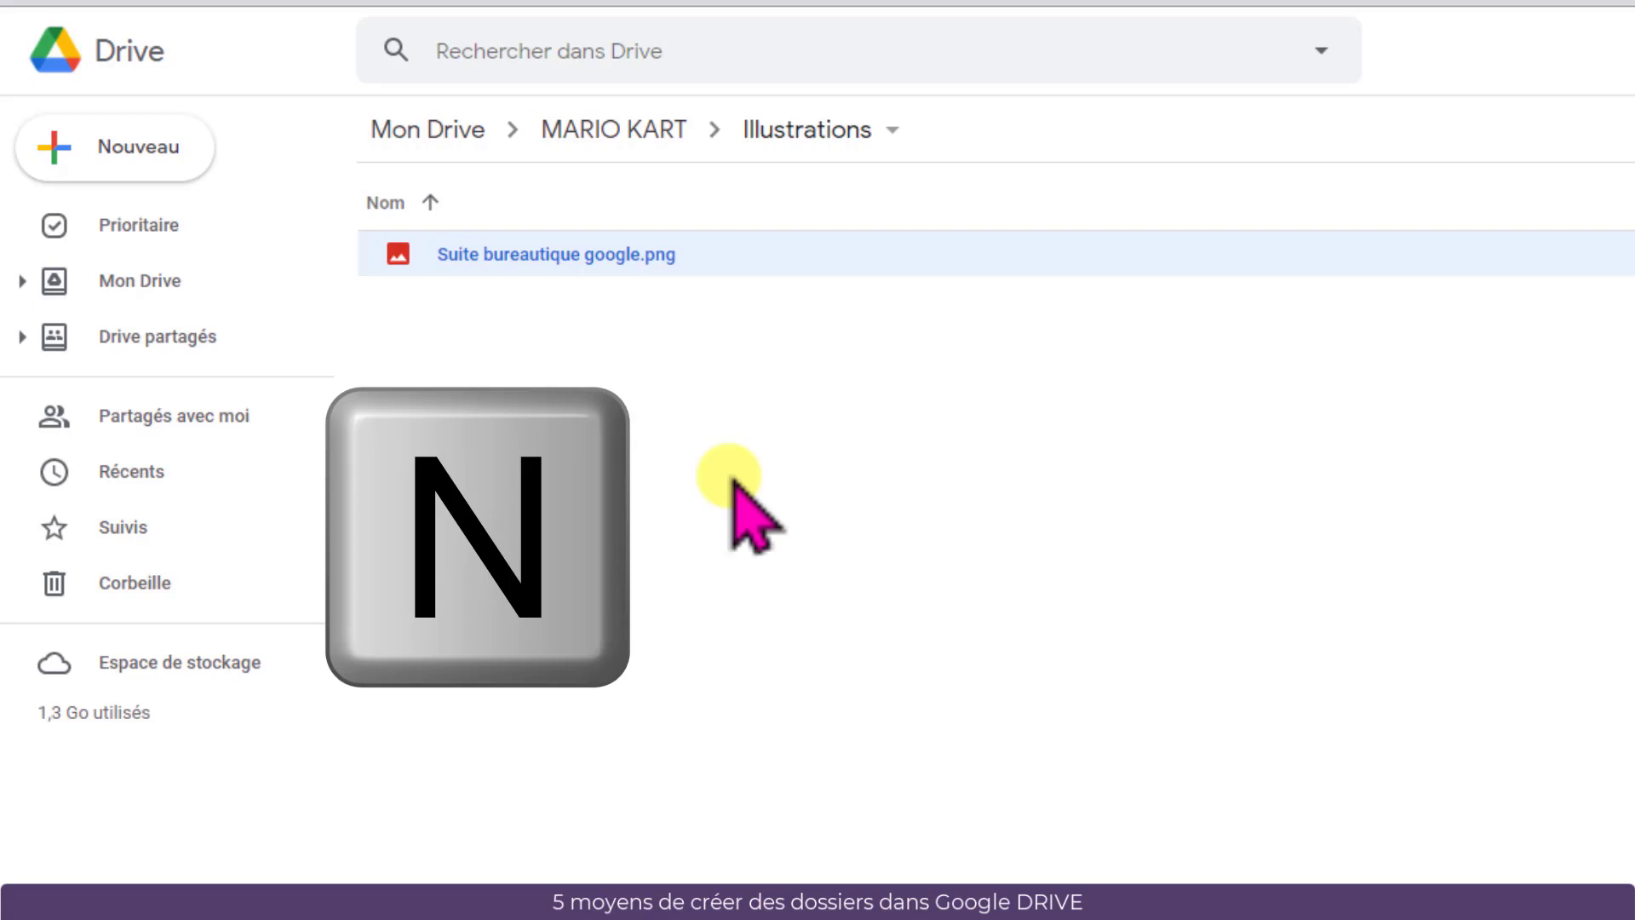
pyautogui.press('n')
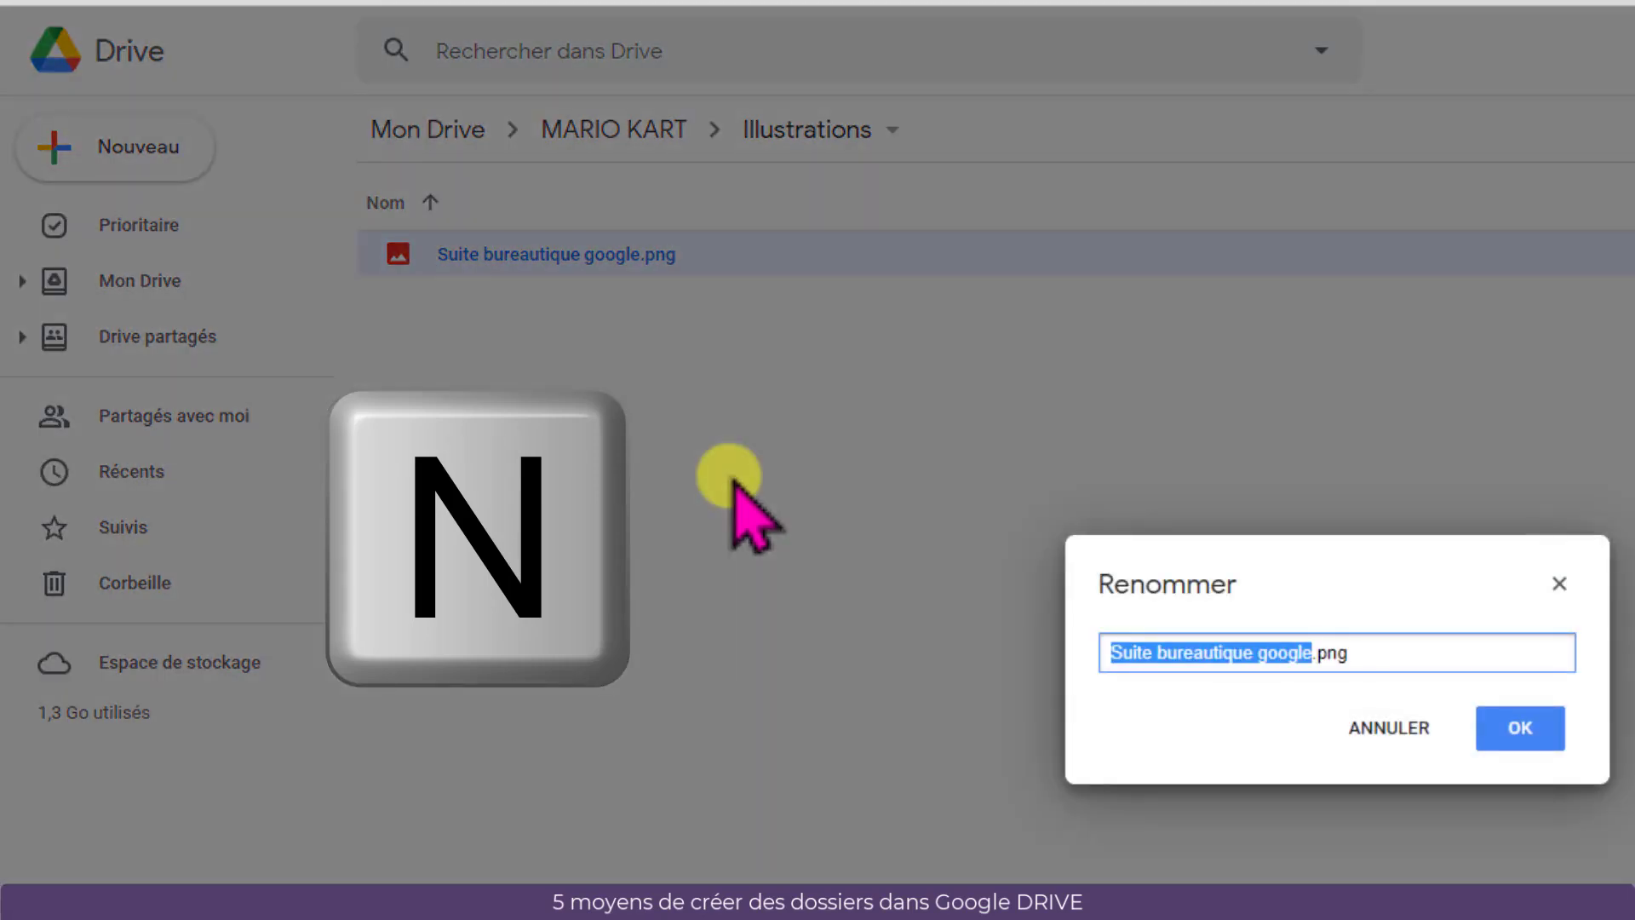
pyautogui.write('image du projet')
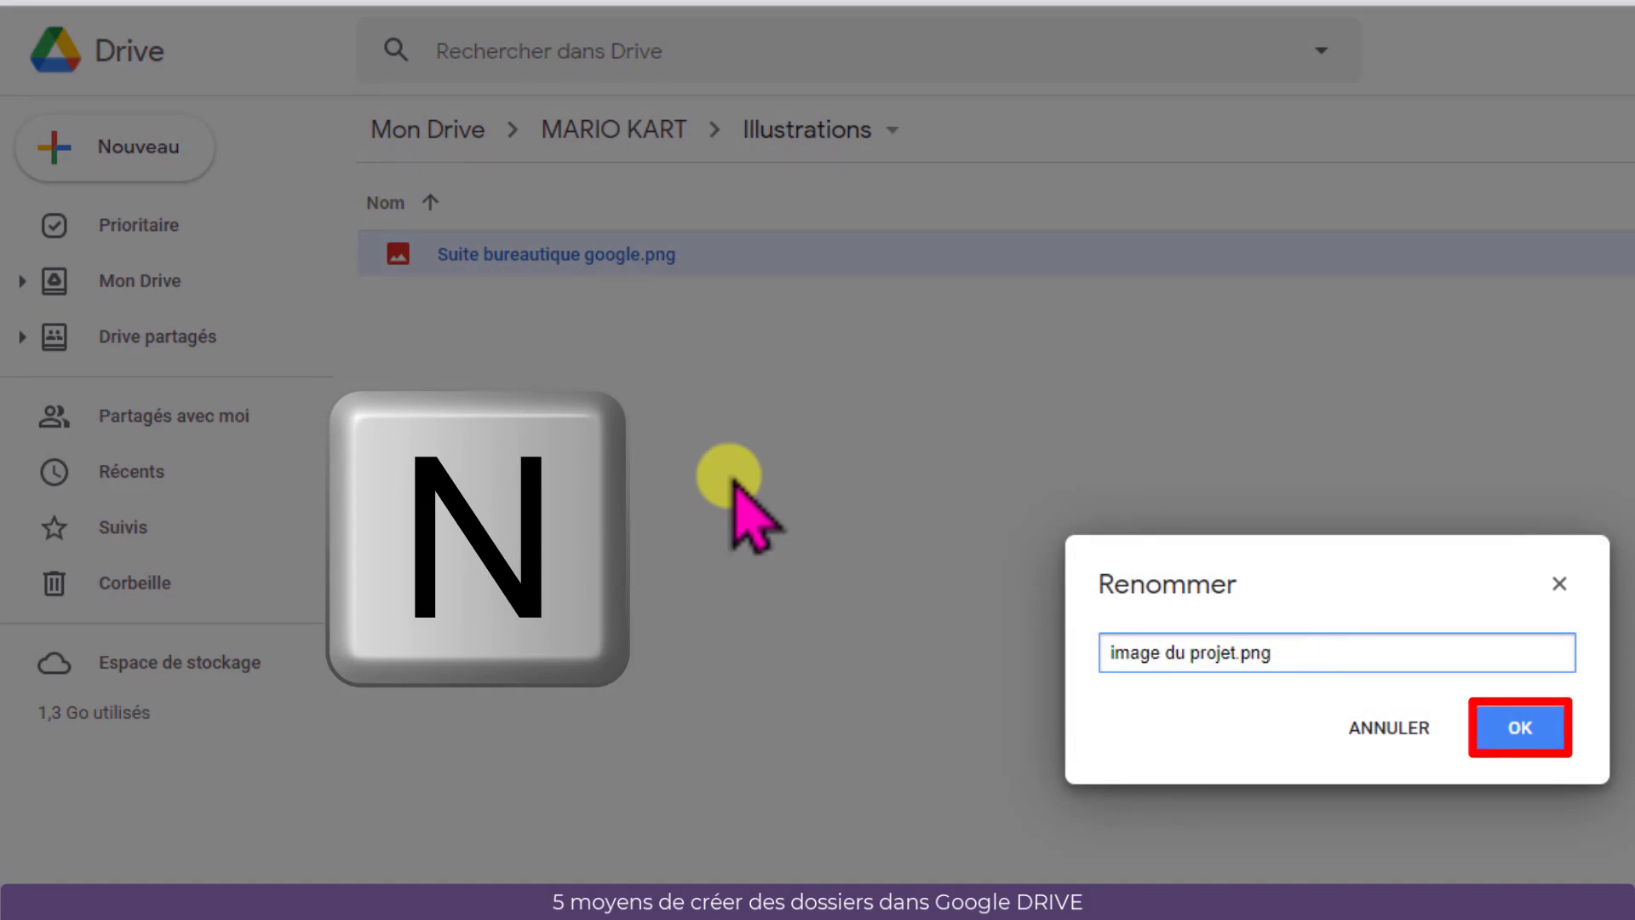
pyautogui.press('Return')
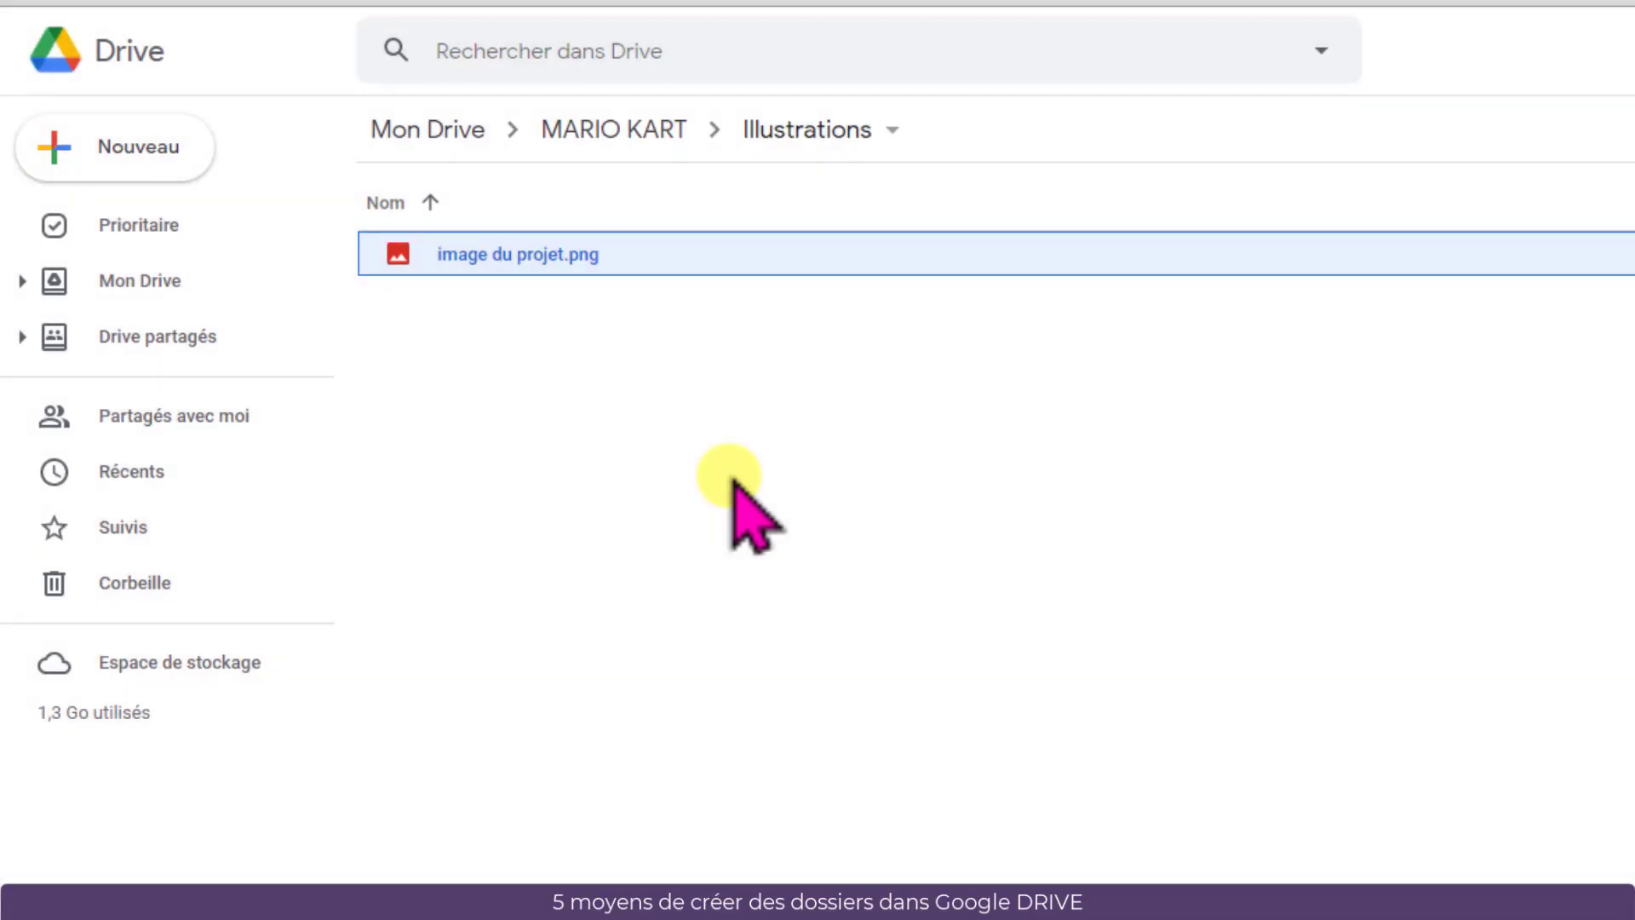
# Step: Add image du projet.png to the favorites and remove it again, twice
pyautogui.rightClick(529, 264)
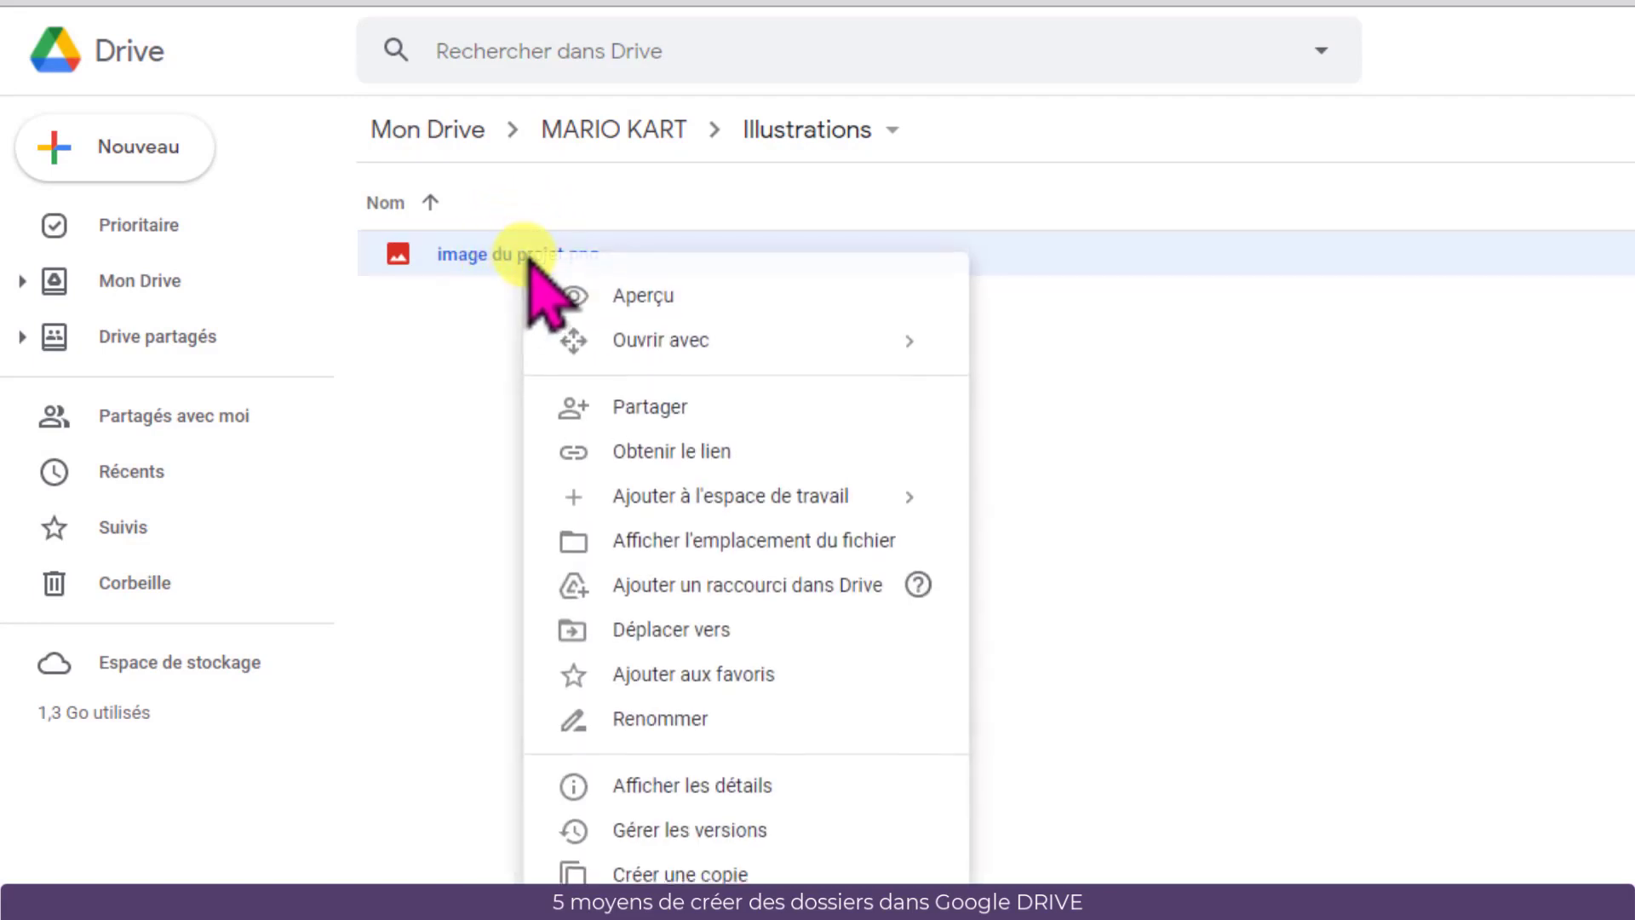
pyautogui.click(697, 706)
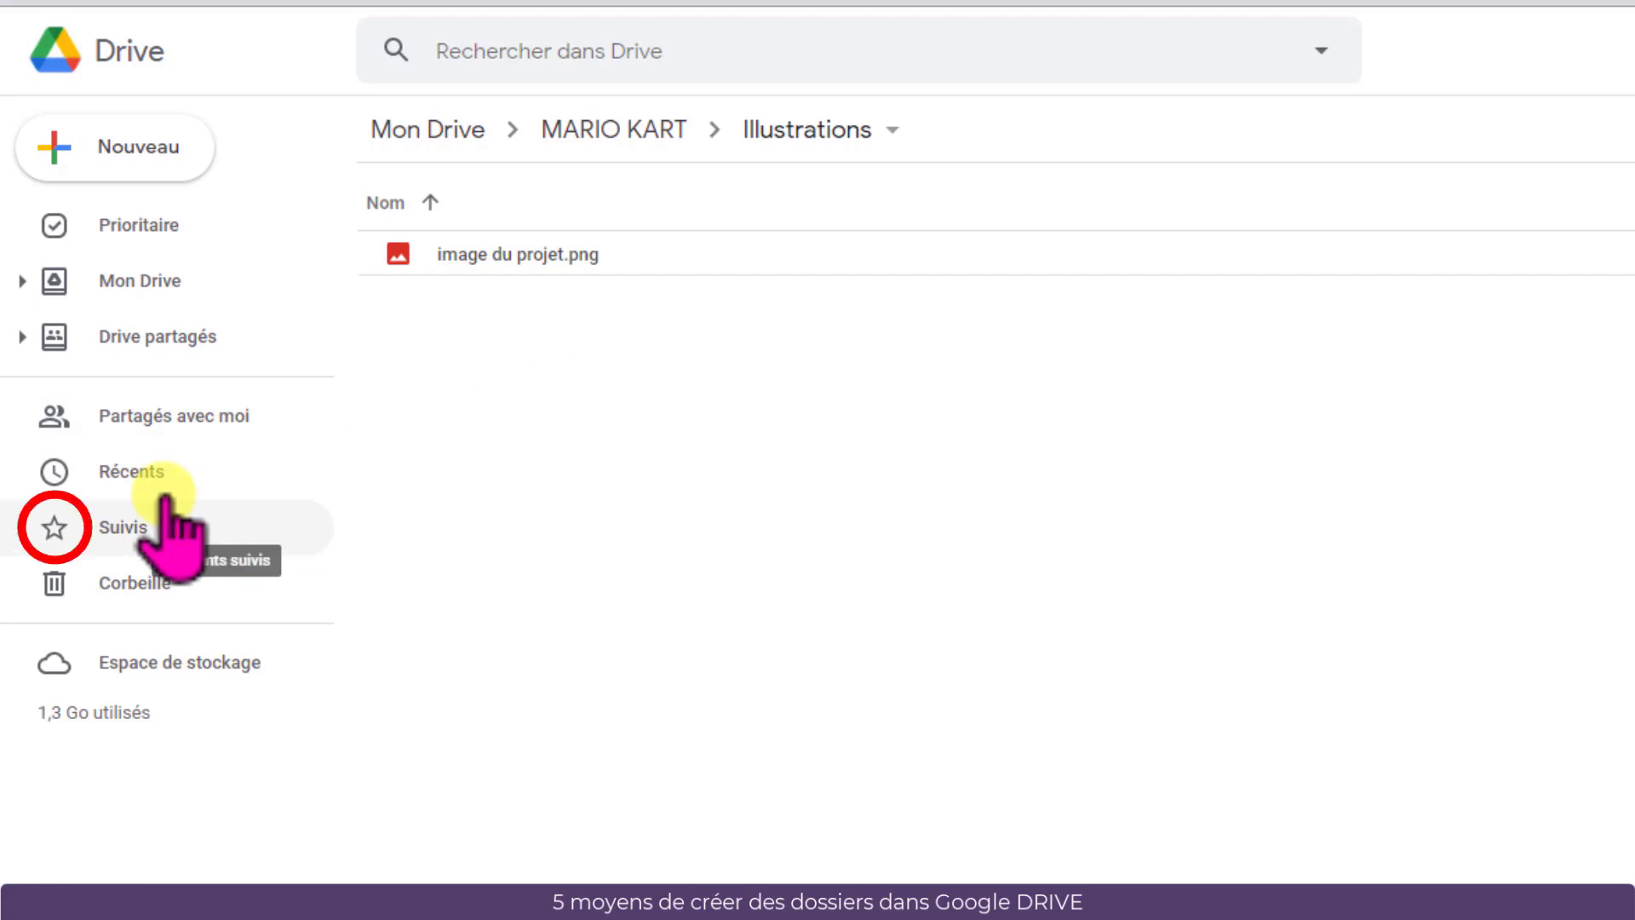
pyautogui.rightClick(530, 271)
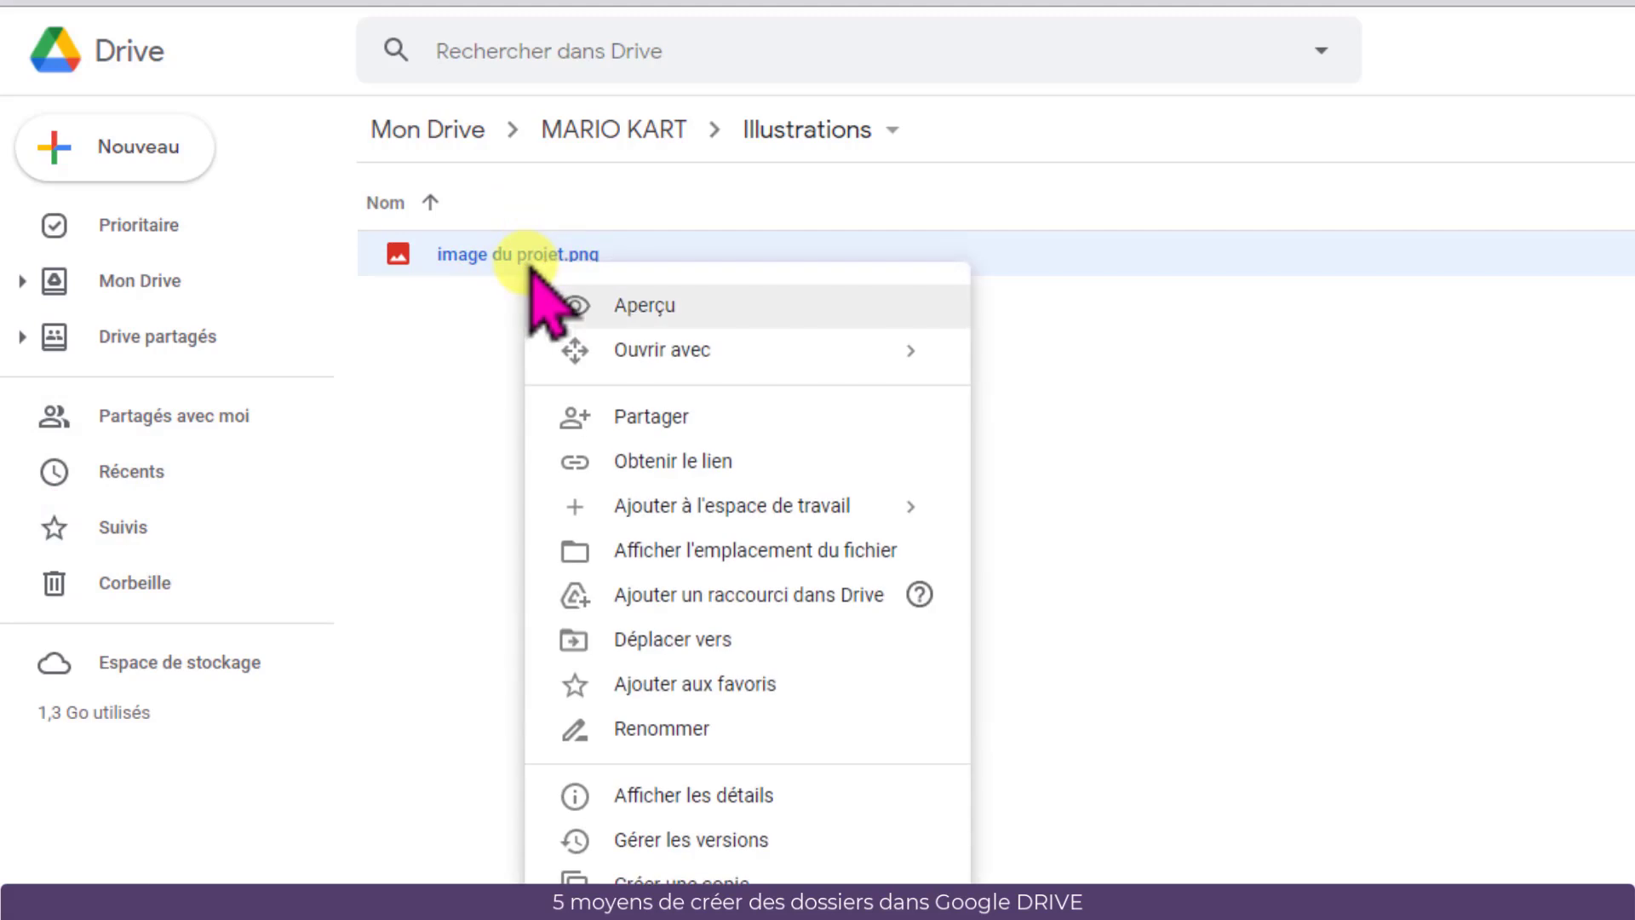
pyautogui.click(622, 683)
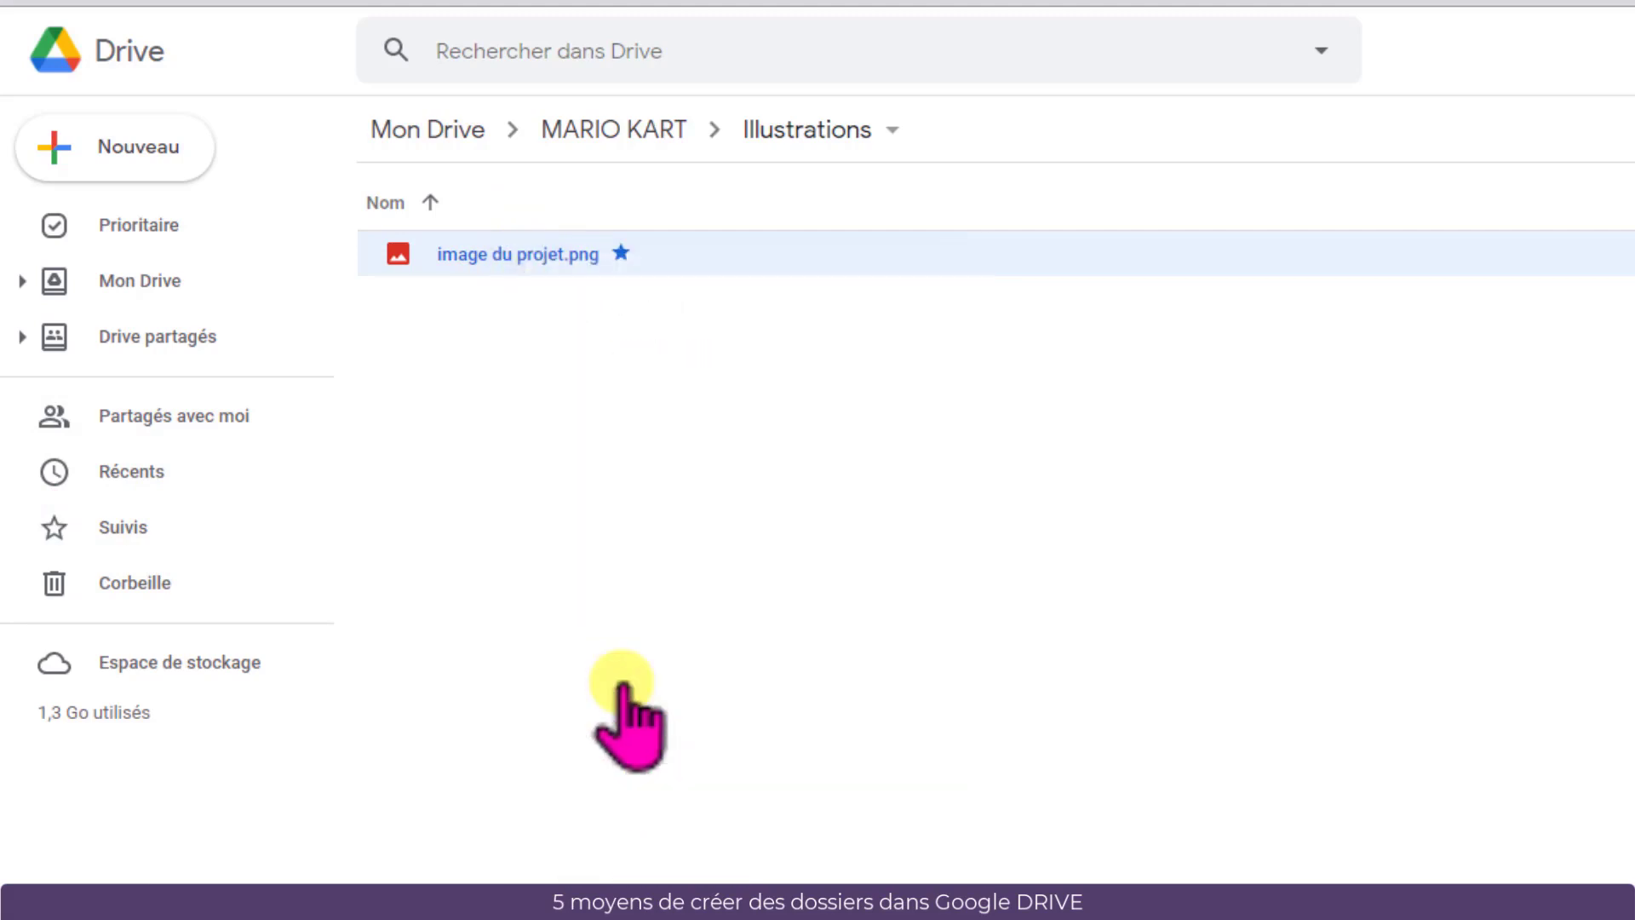
pyautogui.rightClick(628, 261)
pyautogui.click(727, 679)
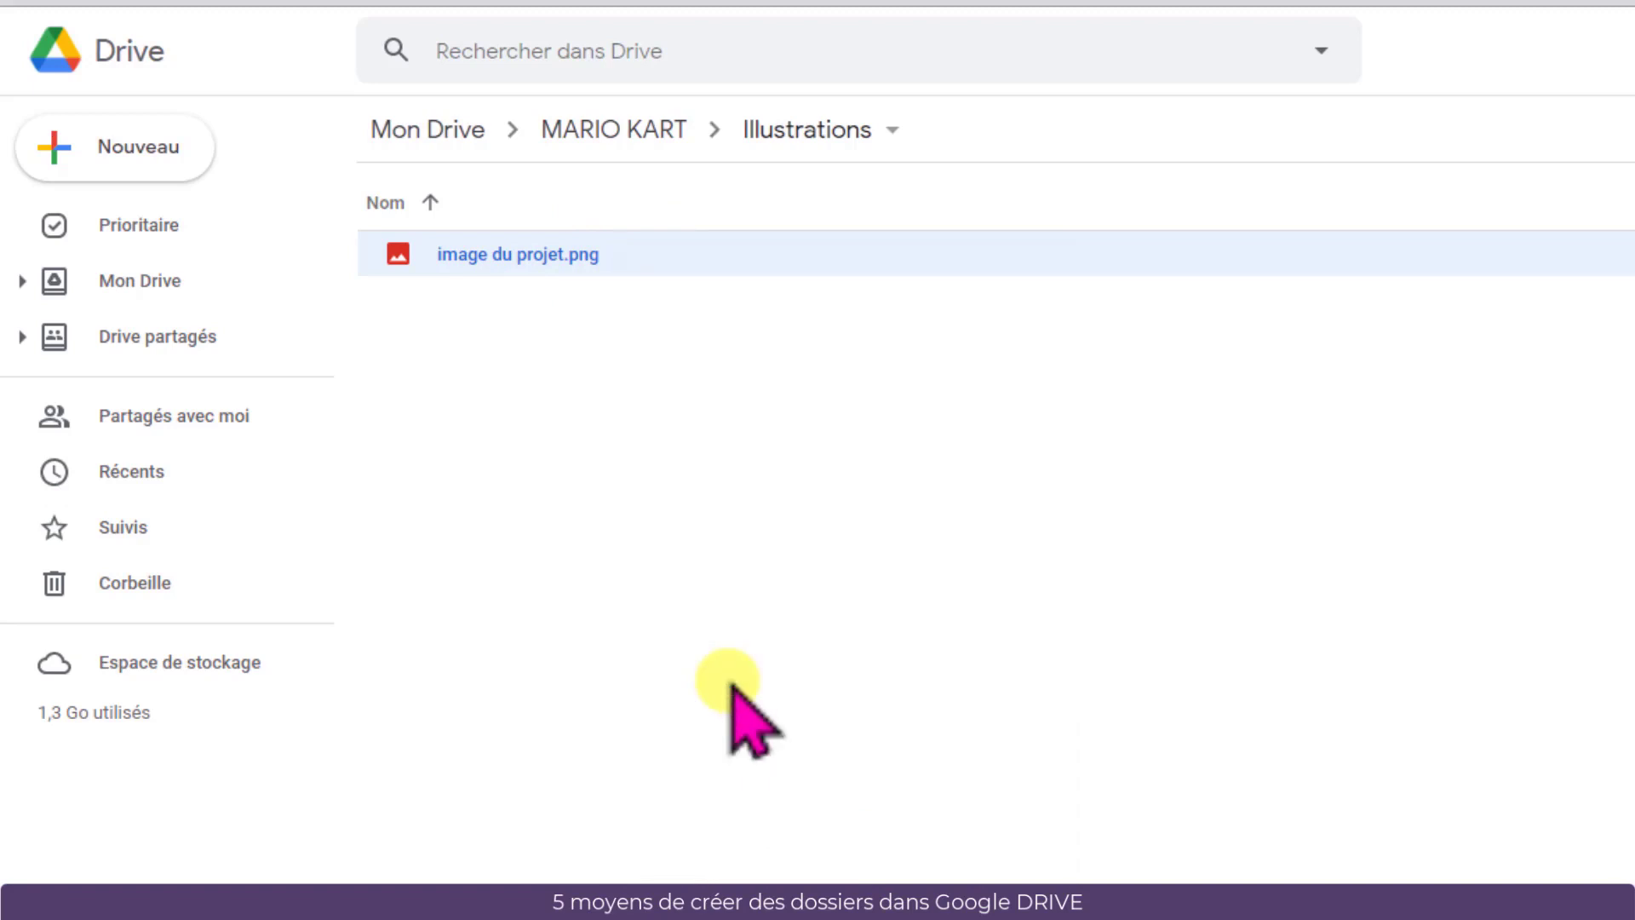
pyautogui.press('s')
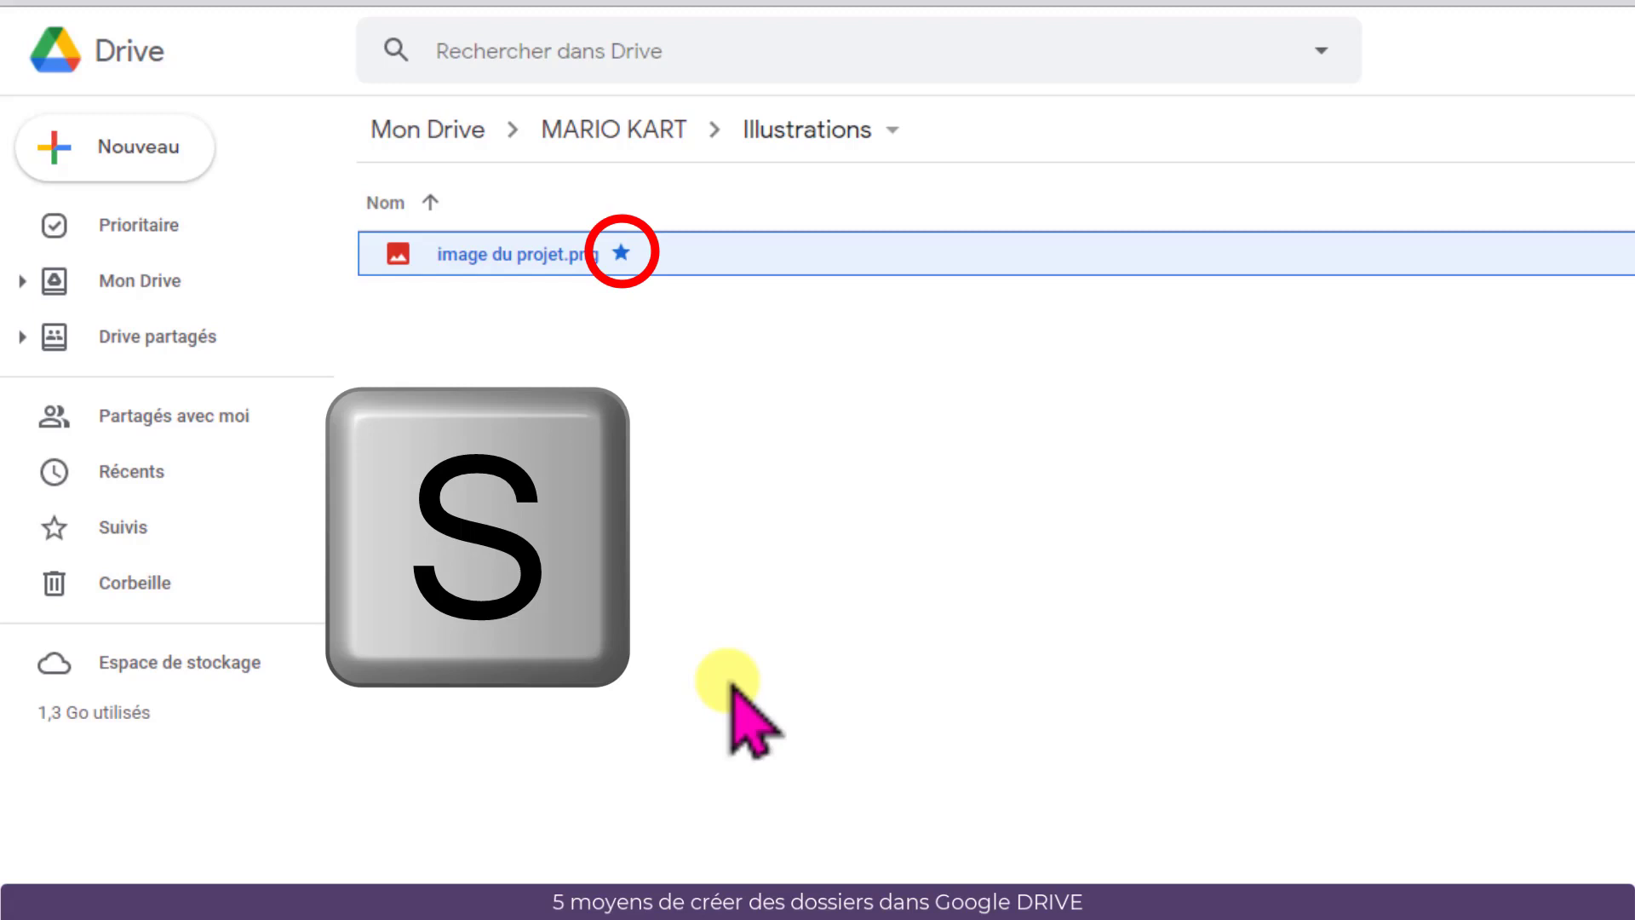
pyautogui.press('s')
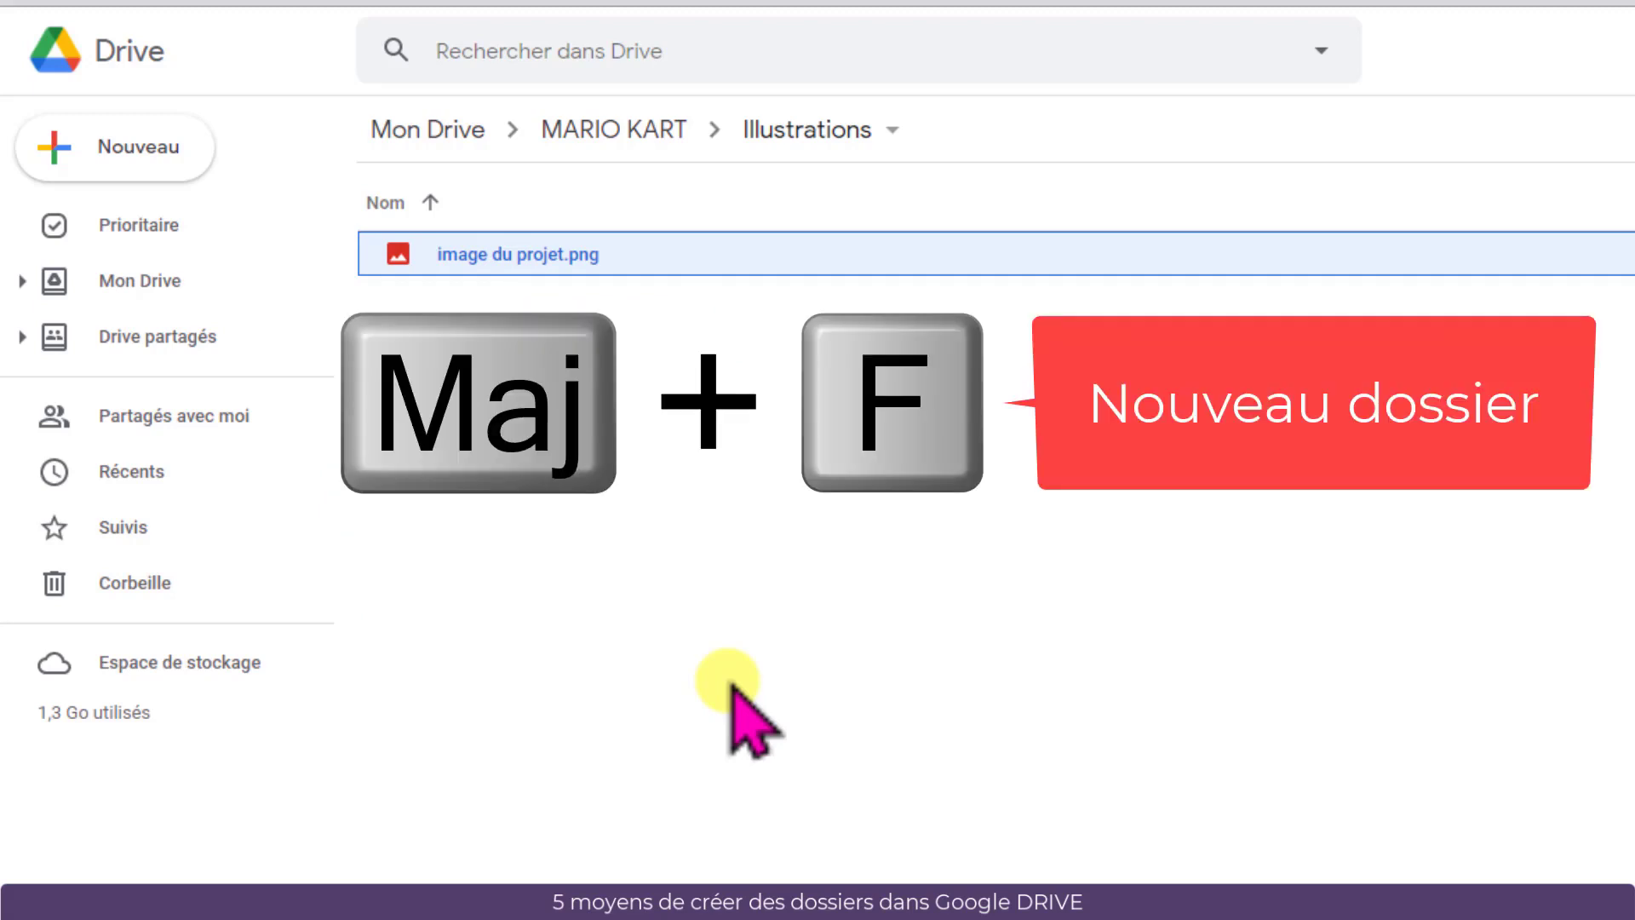
pyautogui.hotkey('shift', 'f')
pyautogui.press('Escape')
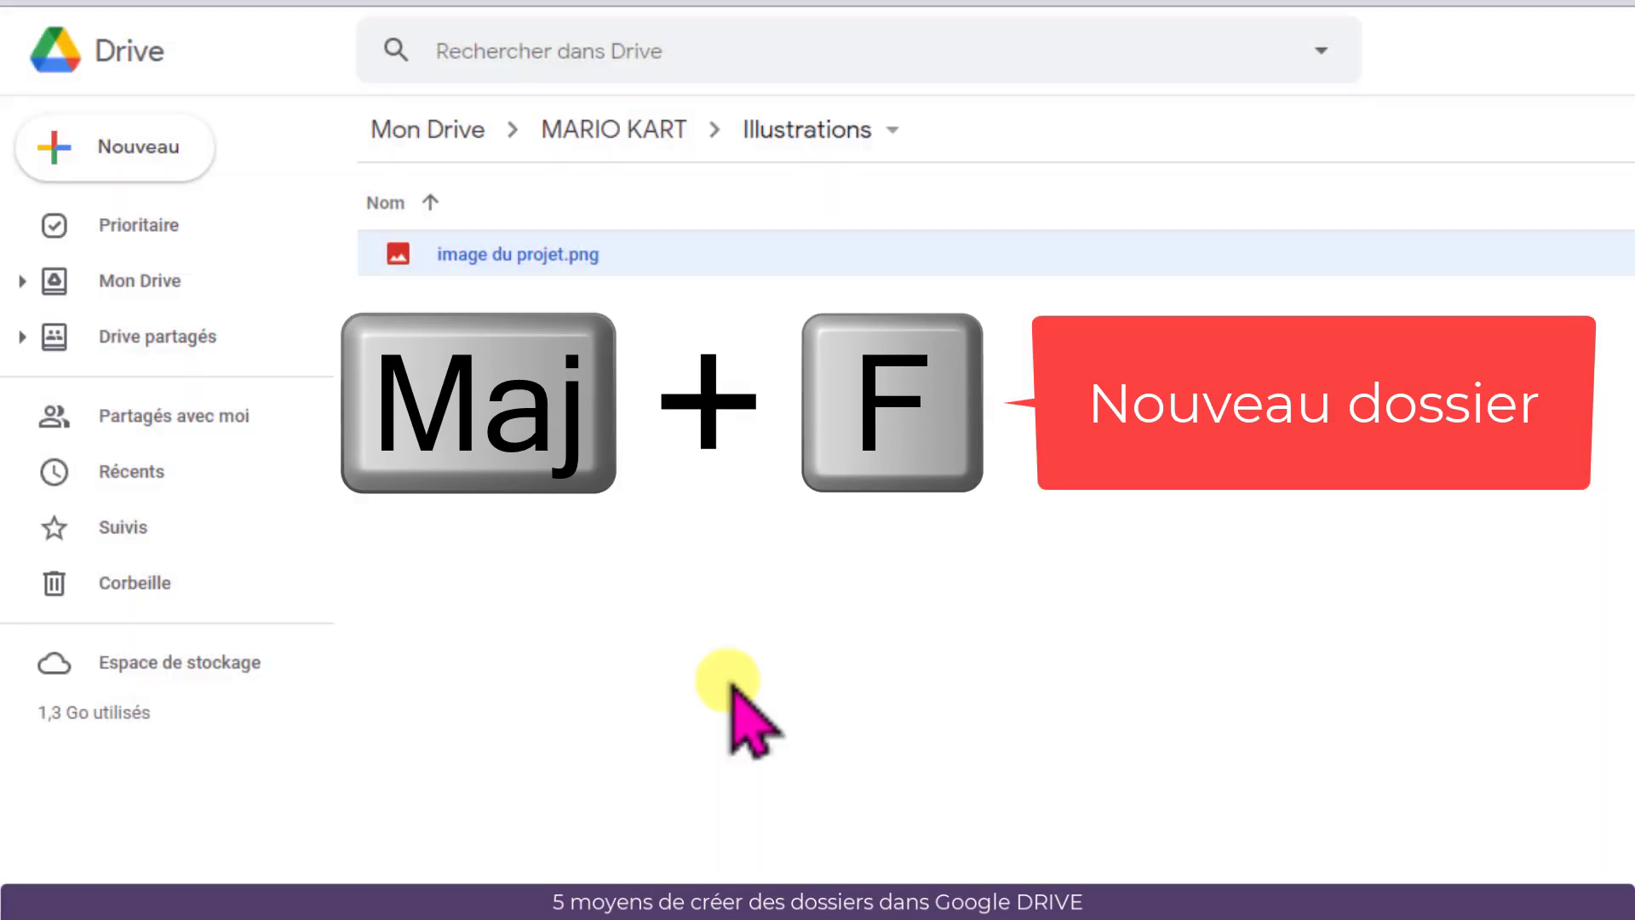
pyautogui.press('n')
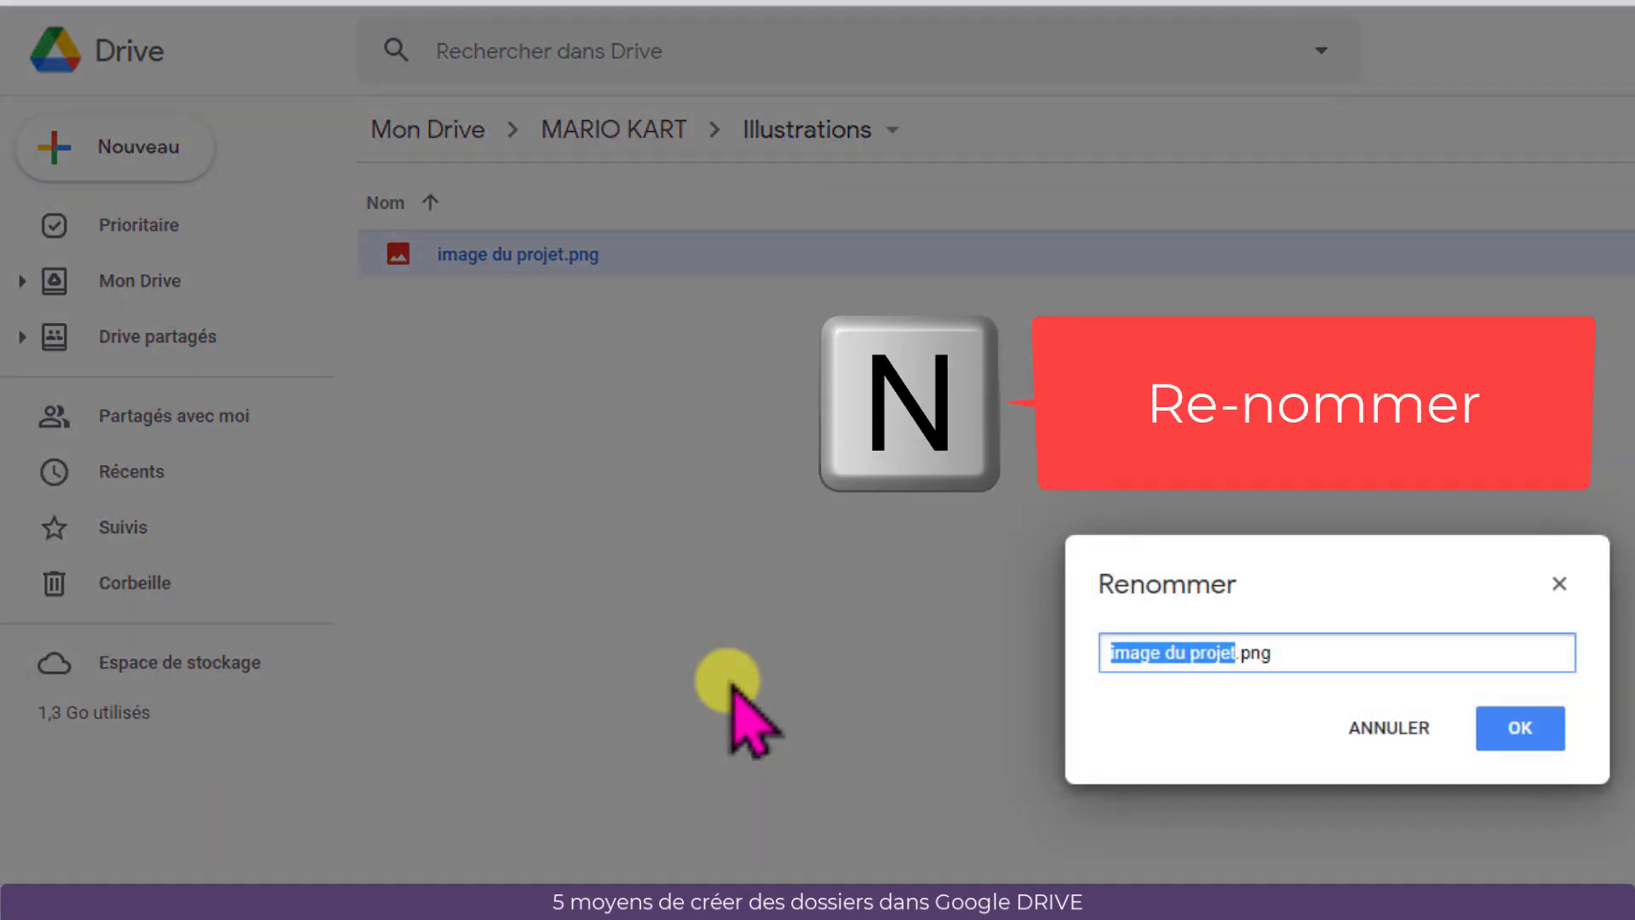
pyautogui.click(1387, 730)
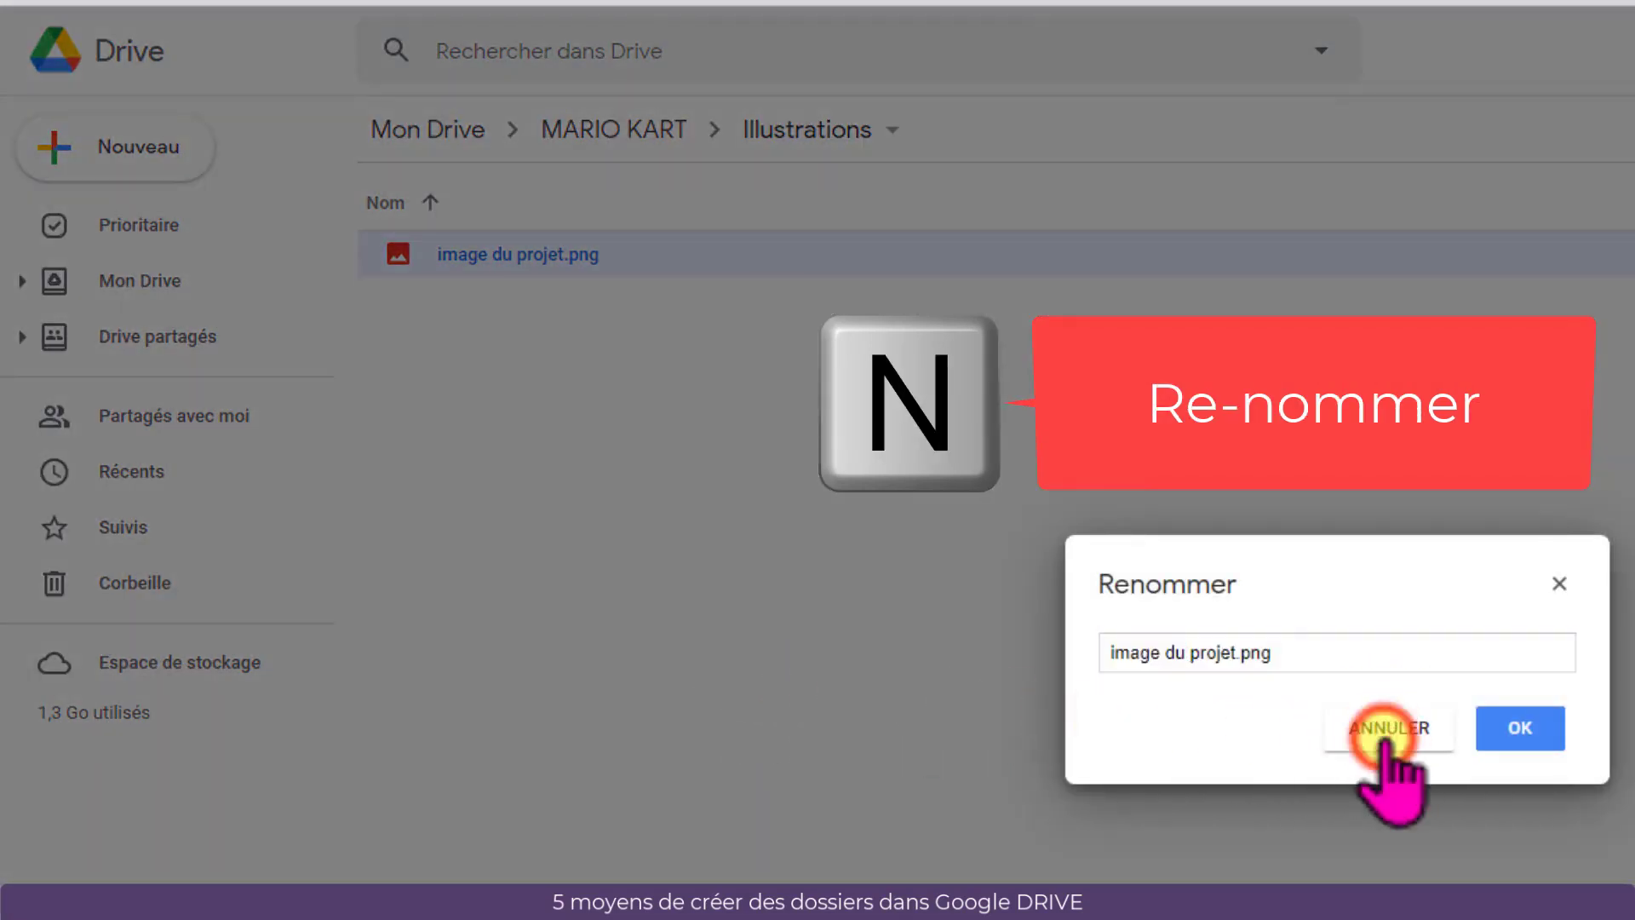
# Step: Star image du projet.png and take the star off again
pyautogui.press('s')
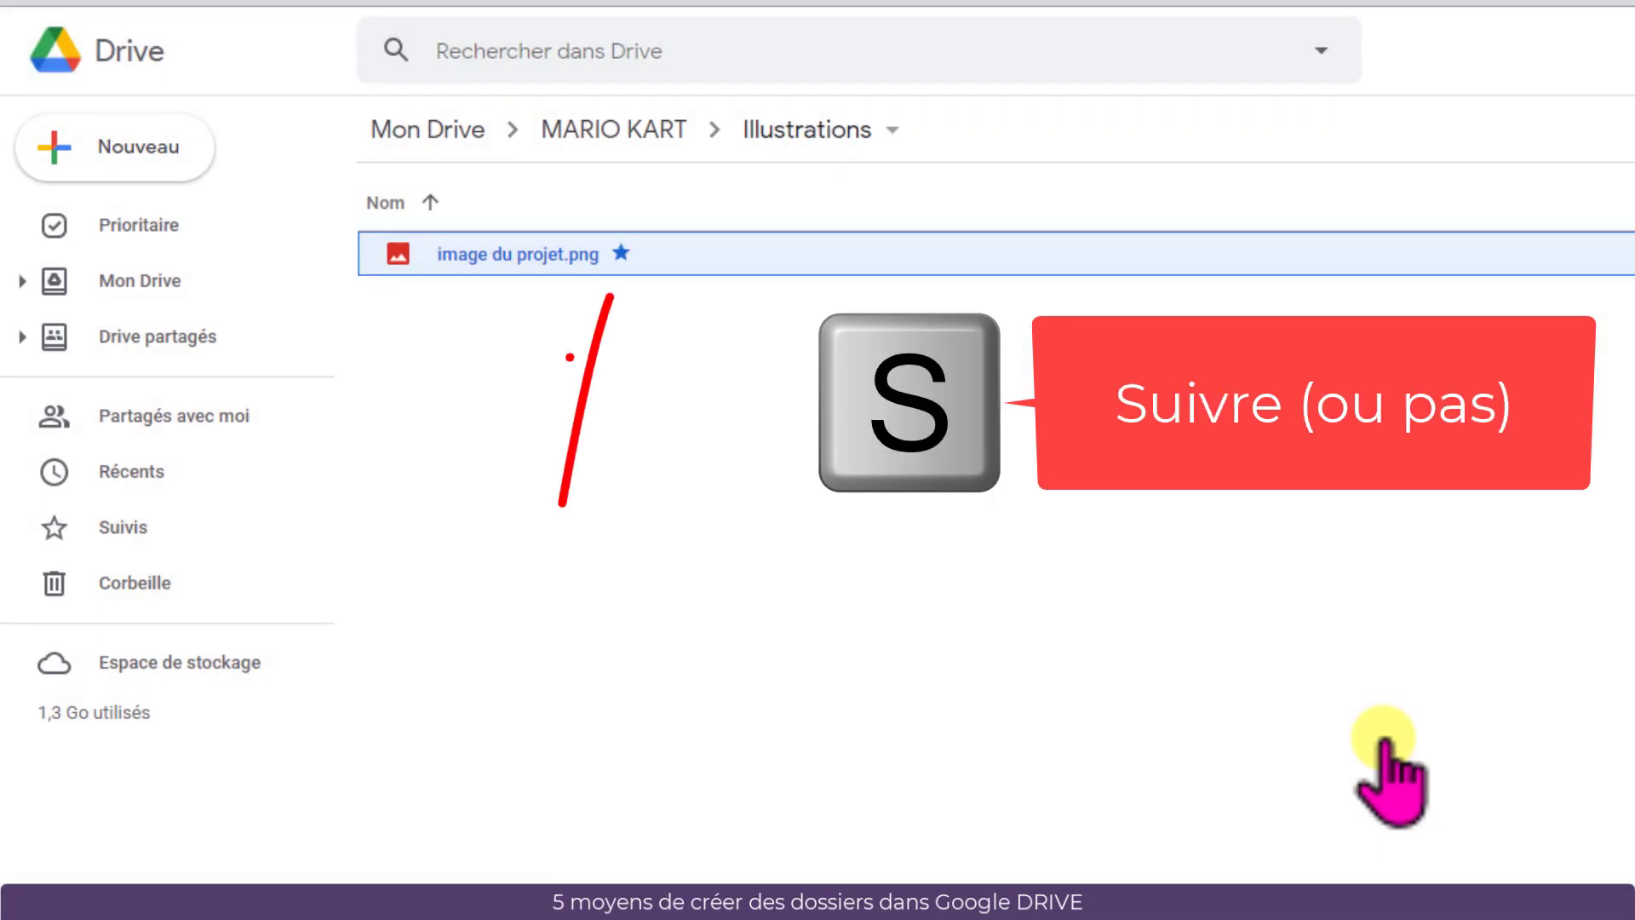
pyautogui.press('s')
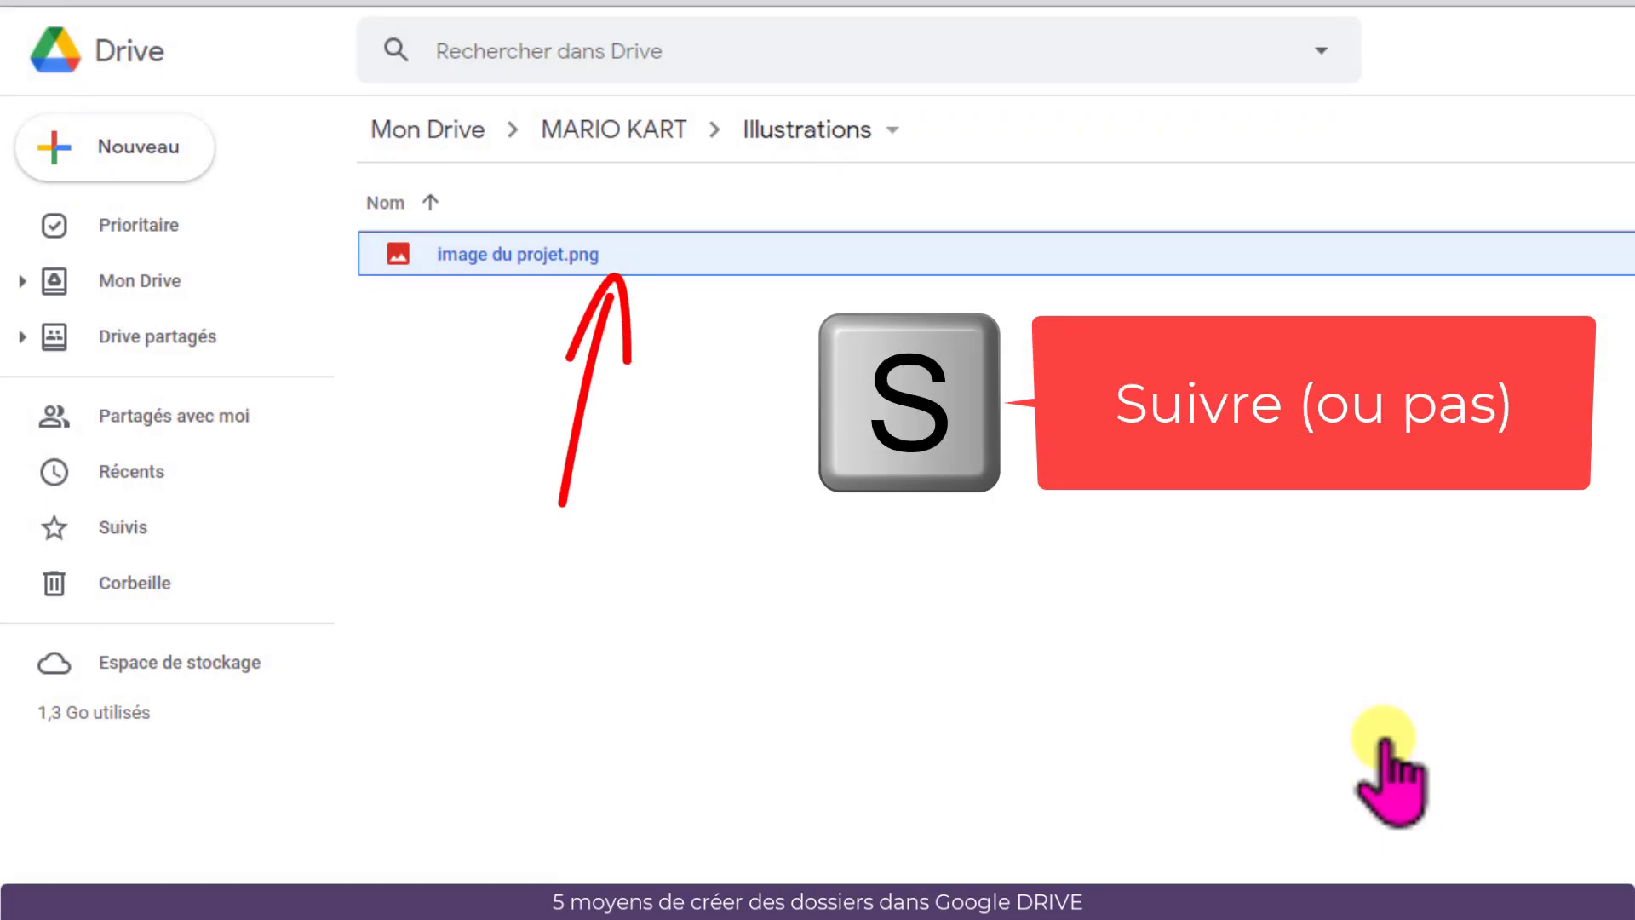